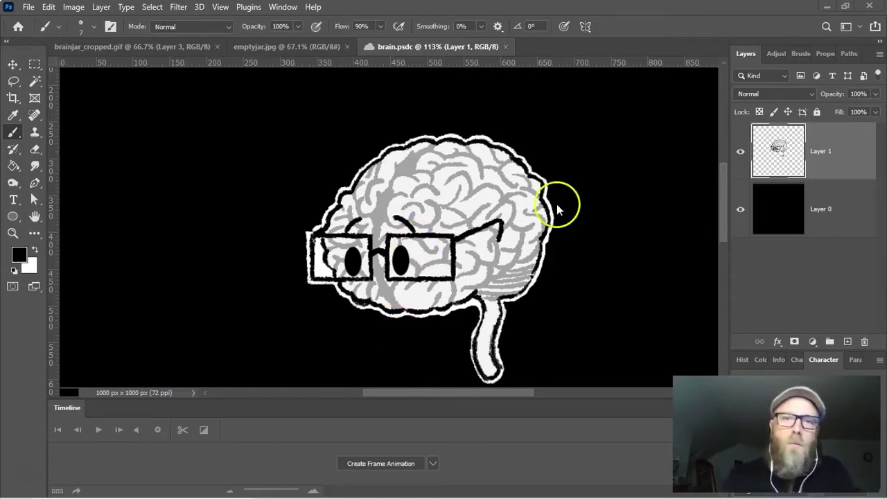
Examine the source drawings in emptyjar.jpg and brain.psdc by switching between the two documents.
{"action": "left_click", "coordinate": [298, 45]}
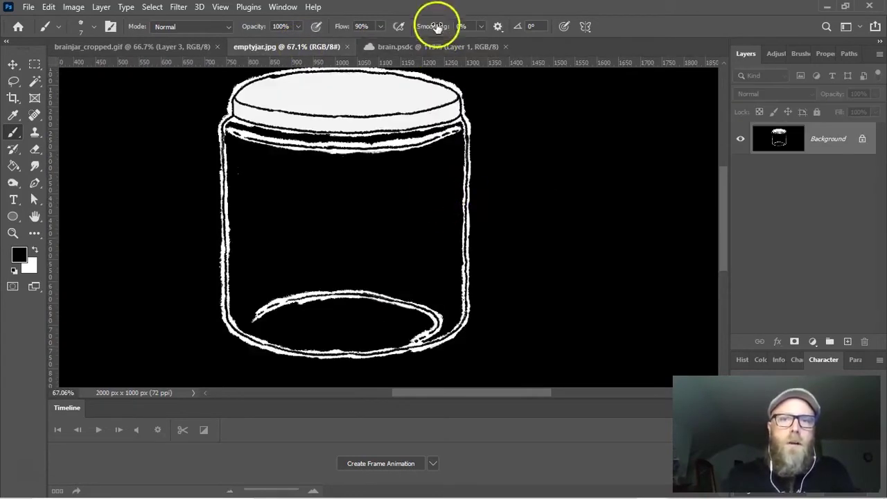
{"action": "left_click", "coordinate": [443, 47]}
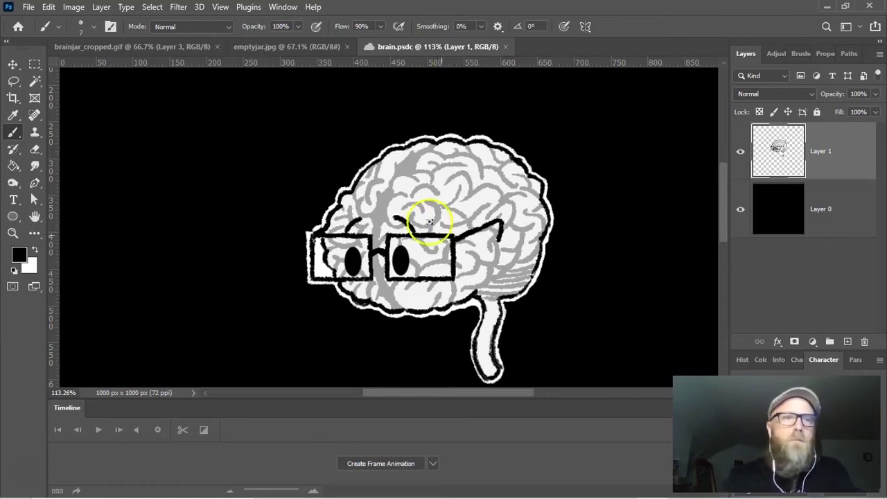
{"action": "left_click", "coordinate": [29, 7]}
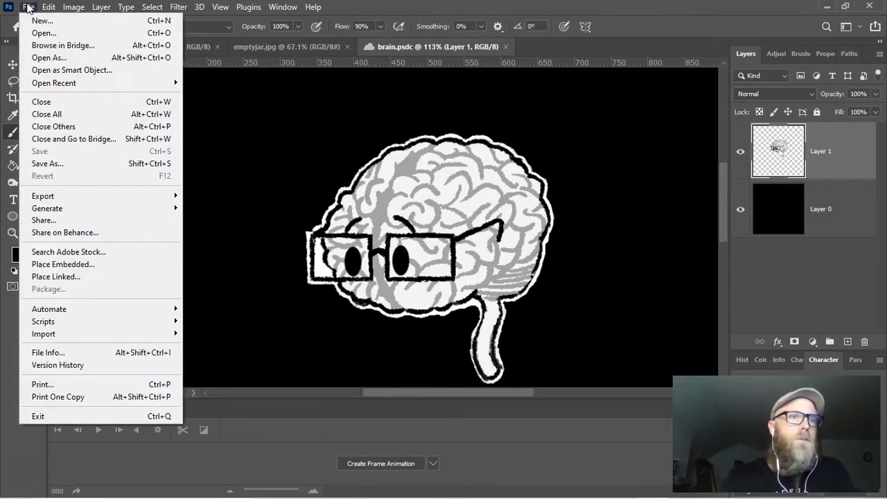
{"action": "mouse_move", "coordinate": [48, 7]}
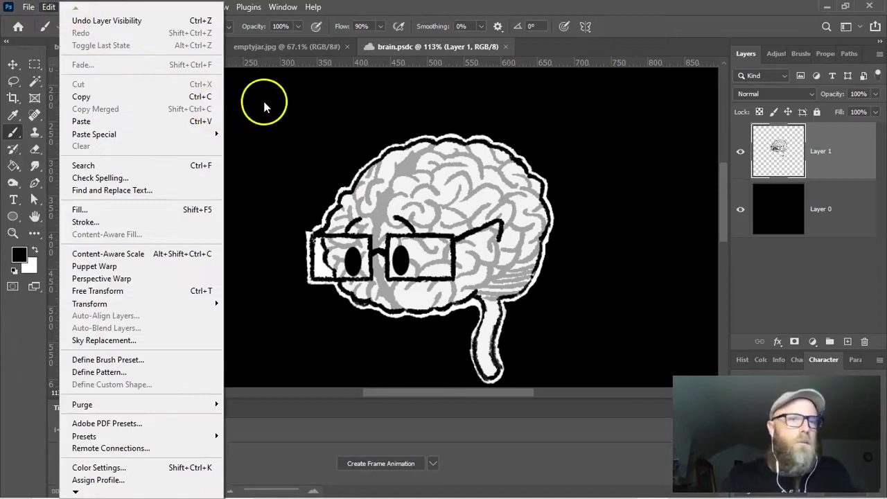
{"action": "left_click", "coordinate": [293, 122]}
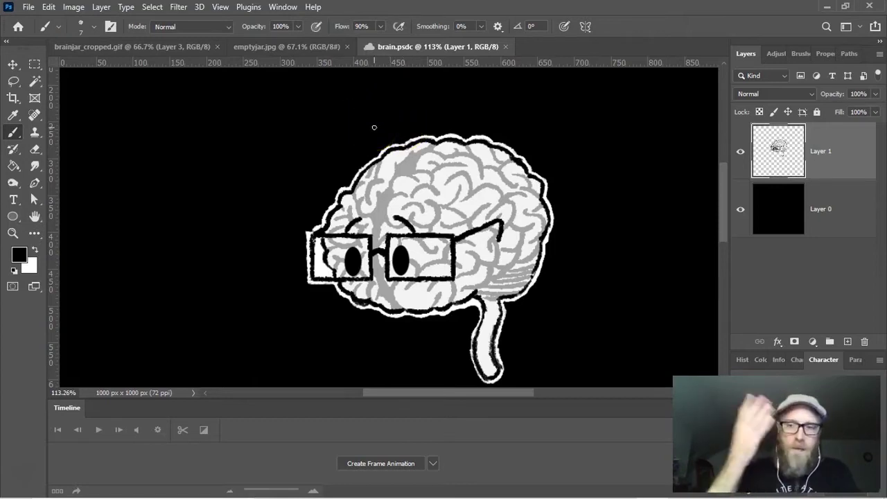
{"action": "left_click", "coordinate": [279, 49]}
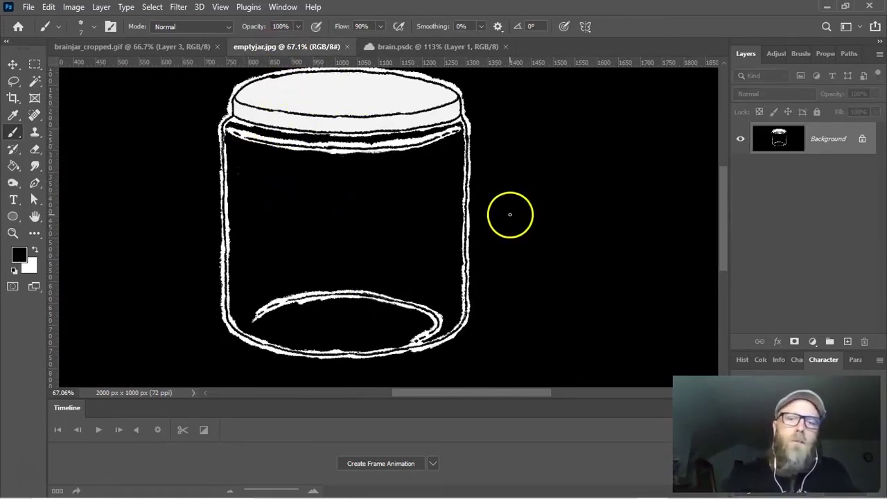
{"action": "left_click", "coordinate": [437, 47]}
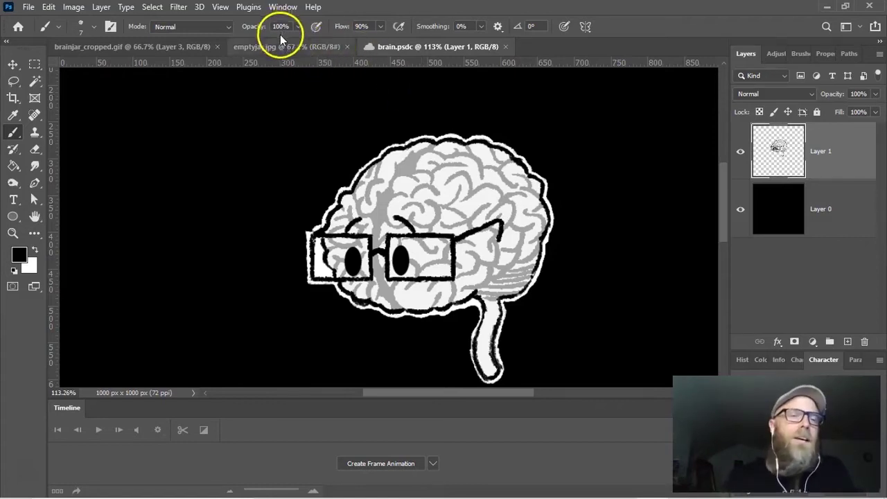
Create a new 1000 by 1000 pixel document at 72 pixels/inch in RGB color.
{"action": "left_click", "coordinate": [28, 7]}
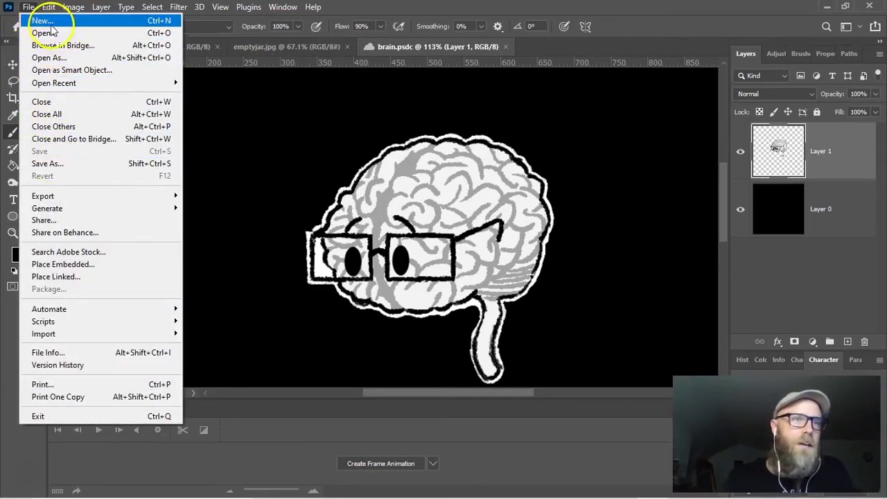
{"action": "left_click", "coordinate": [47, 21]}
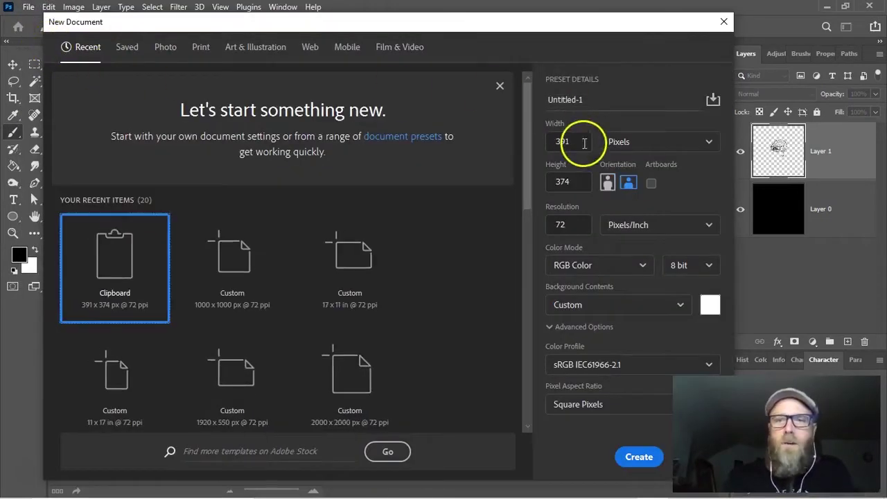
{"action": "double_click", "coordinate": [584, 143]}
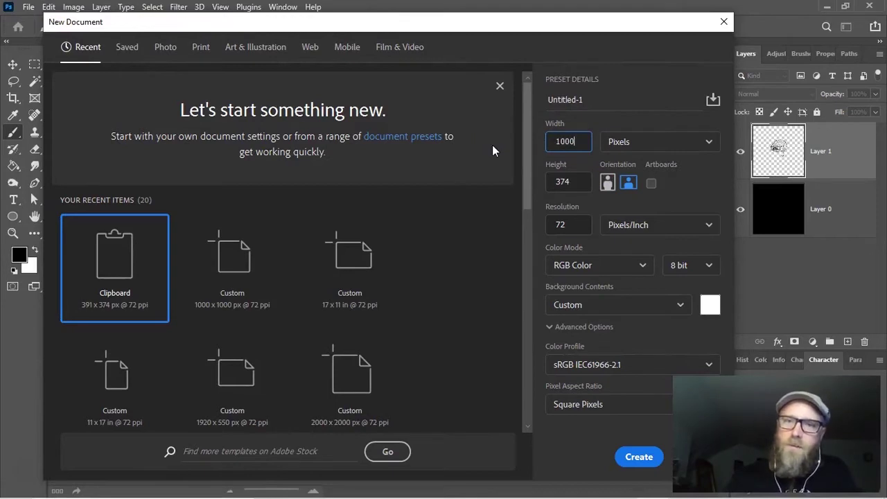
{"action": "double_click", "coordinate": [578, 183]}
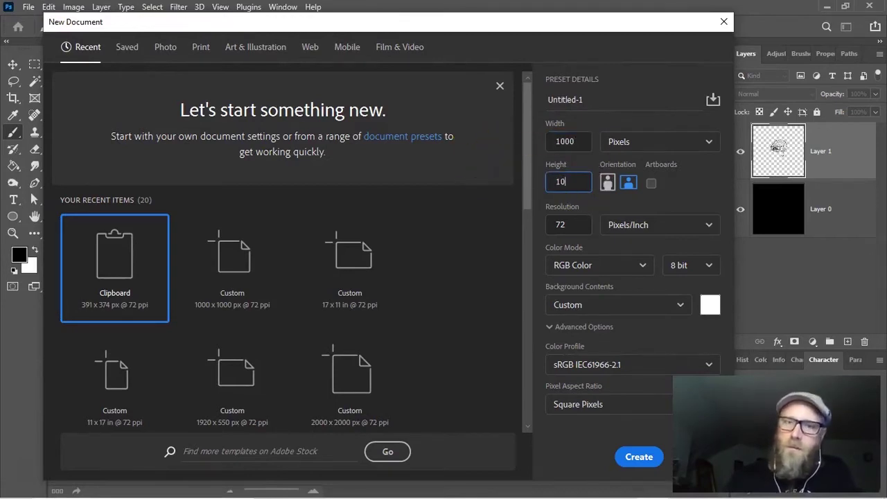
{"action": "left_click", "coordinate": [645, 456]}
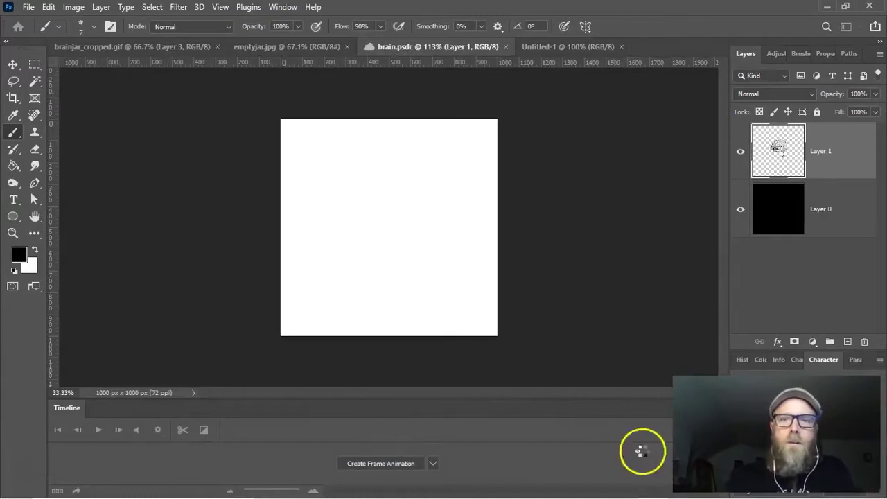
Add a layer above the background of the new document and fill it with black using the Paint Bucket.
{"action": "left_click", "coordinate": [569, 47]}
{"action": "left_click", "coordinate": [806, 130]}
{"action": "left_click", "coordinate": [847, 342]}
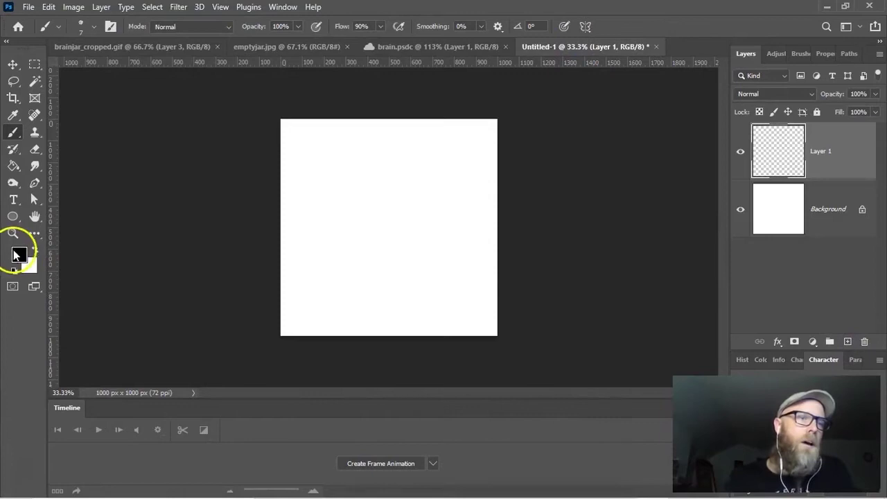
{"action": "left_click", "coordinate": [14, 167]}
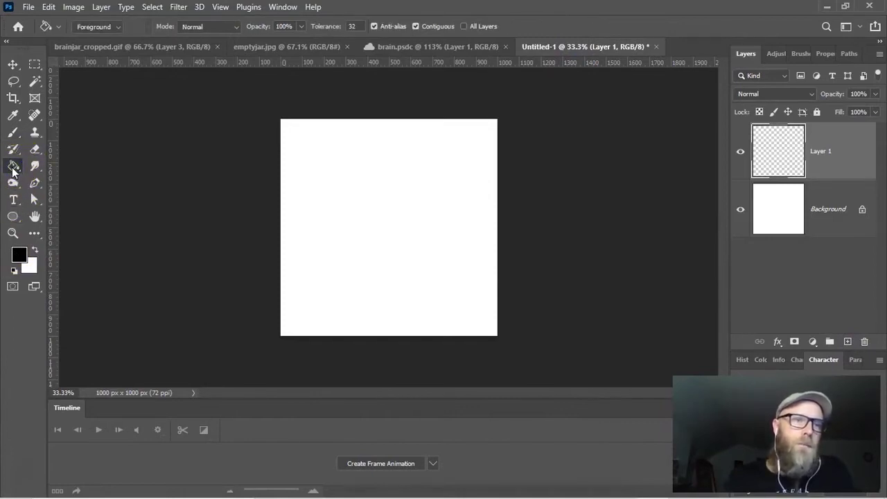
{"action": "left_click", "coordinate": [308, 199]}
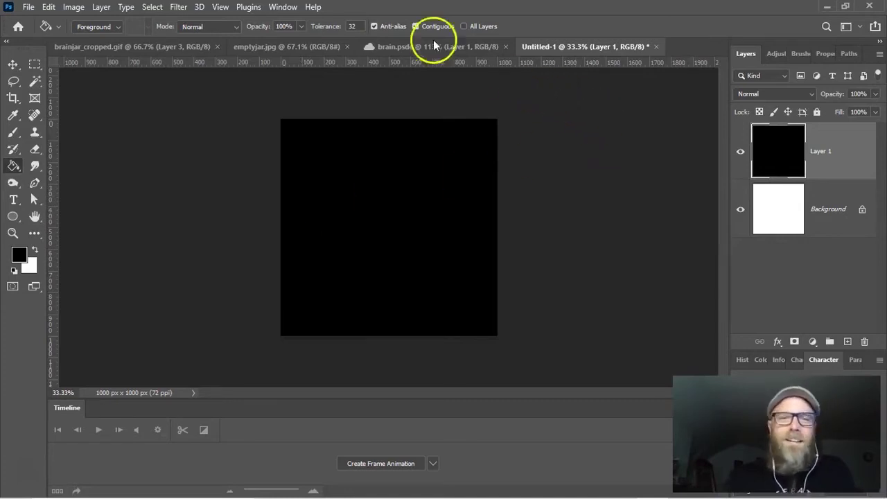
Copy the whole jar from emptyjar.jpg with a rectangular selection and paste it into the new Untitled-1 document.
{"action": "left_click", "coordinate": [312, 48]}
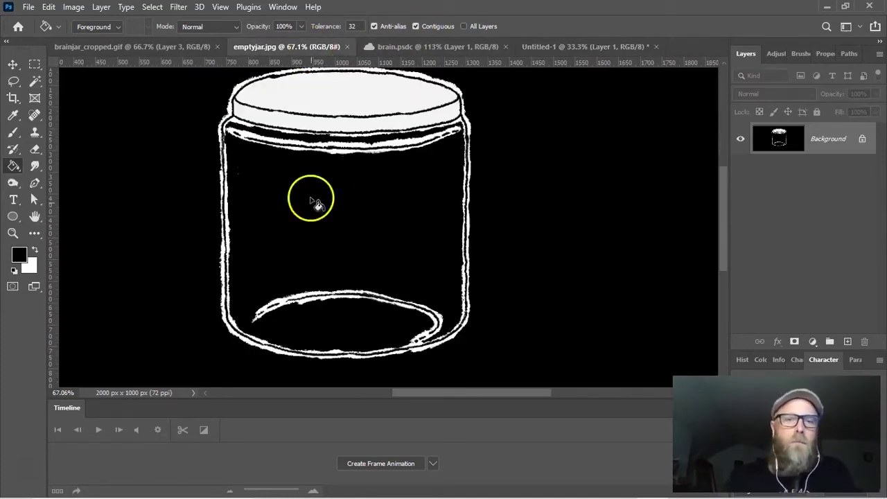
{"action": "scroll", "coordinate": [118, 191], "scroll_direction": "up", "scroll_amount": 2}
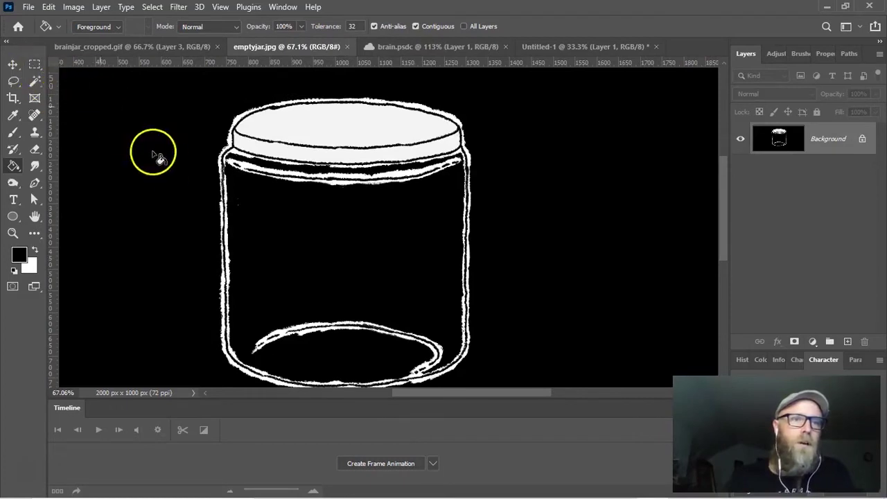
{"action": "left_click", "coordinate": [35, 64]}
{"action": "left_click_drag", "start_coordinate": [188, 78], "coordinate": [501, 359]}
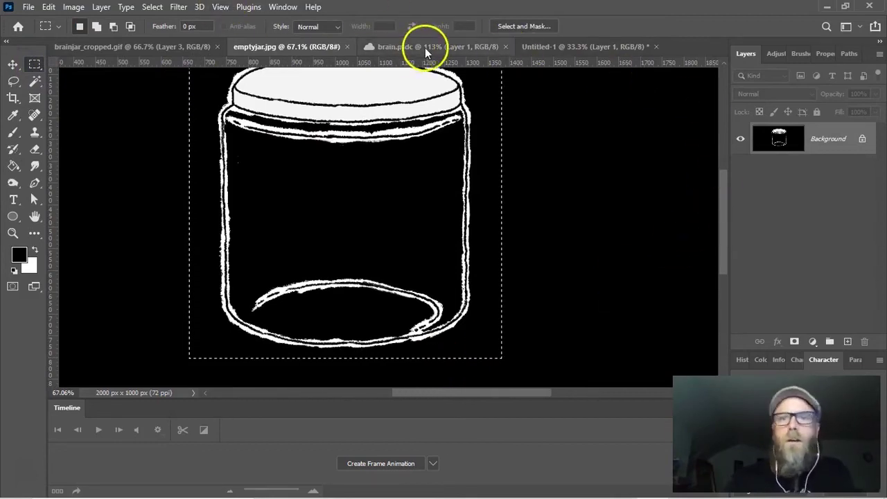
{"action": "left_click", "coordinate": [544, 47]}
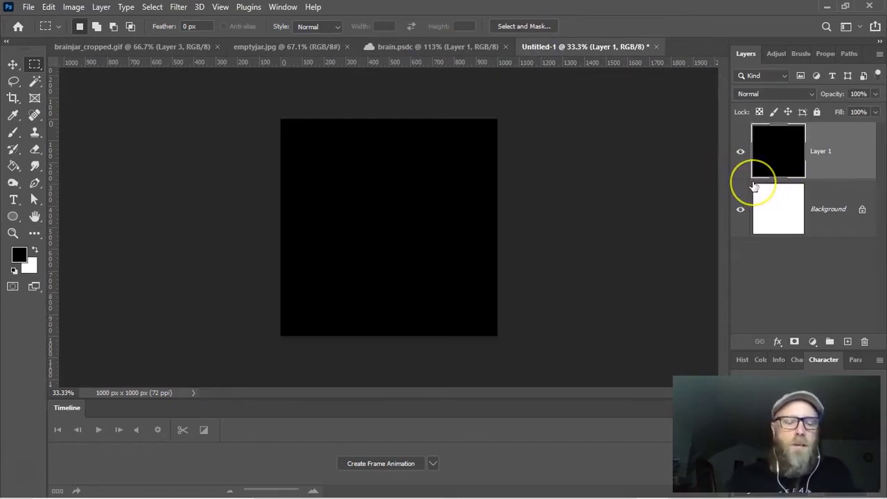
{"action": "key", "text": "ctrl+v"}
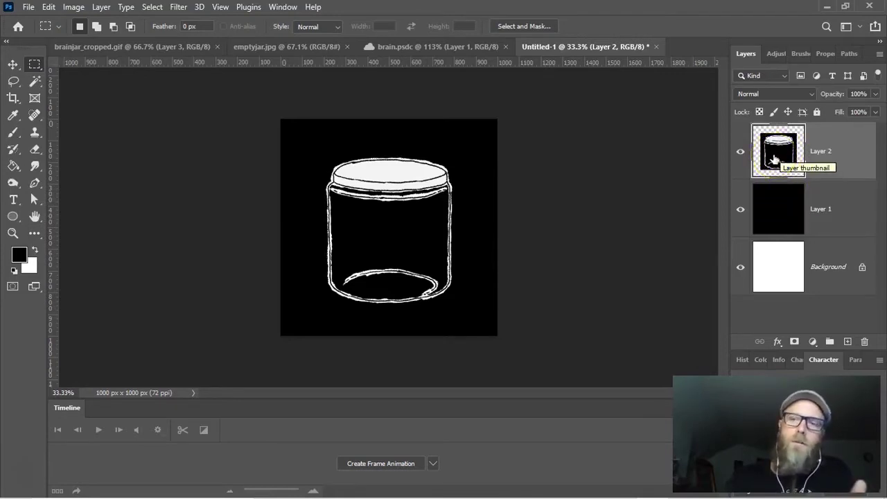
Merge the pasted jar layer down into the black layer beneath it.
{"action": "right_click", "coordinate": [823, 158]}
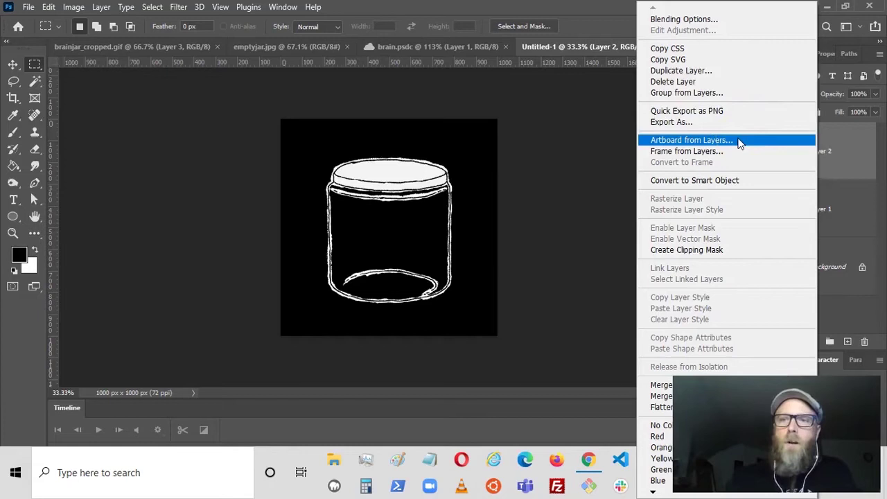
{"action": "right_click", "coordinate": [841, 157]}
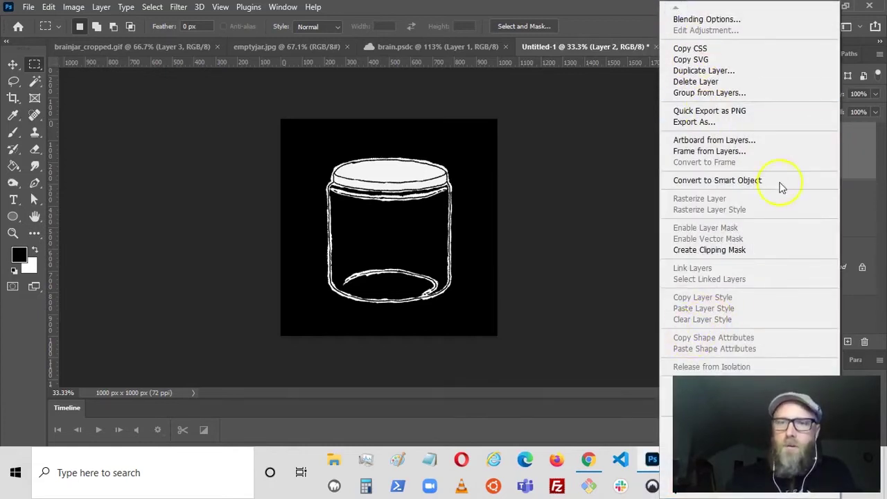
{"action": "left_click", "coordinate": [665, 388]}
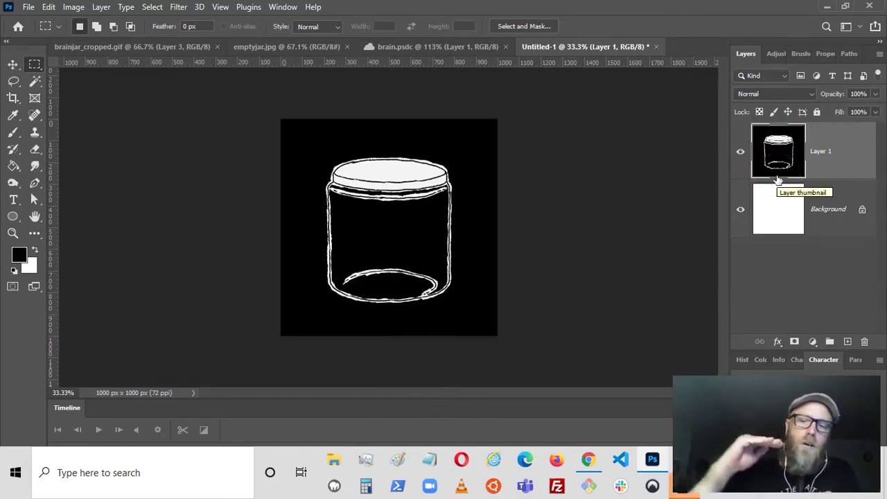
{"action": "left_click", "coordinate": [818, 199]}
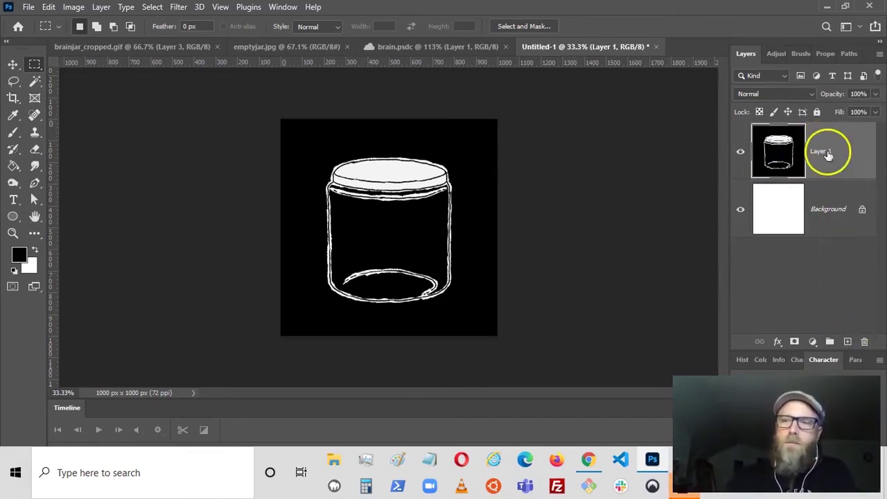
{"action": "left_click", "coordinate": [879, 54]}
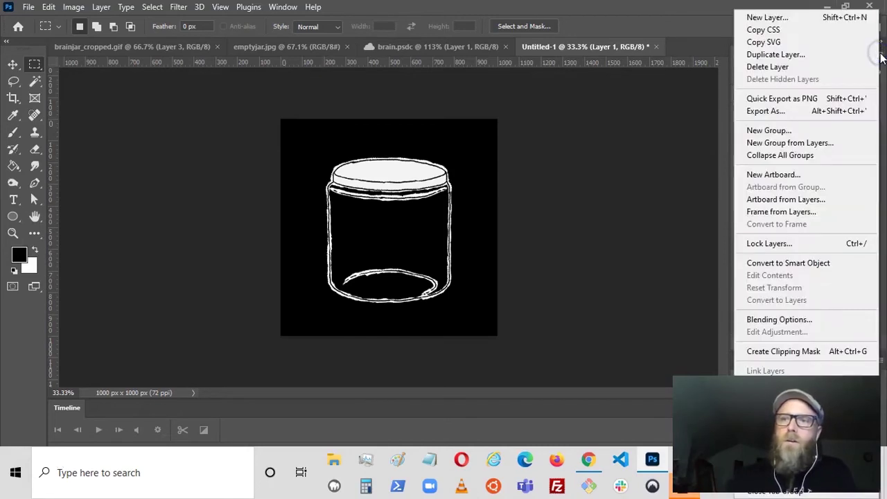
{"action": "left_click", "coordinate": [879, 55]}
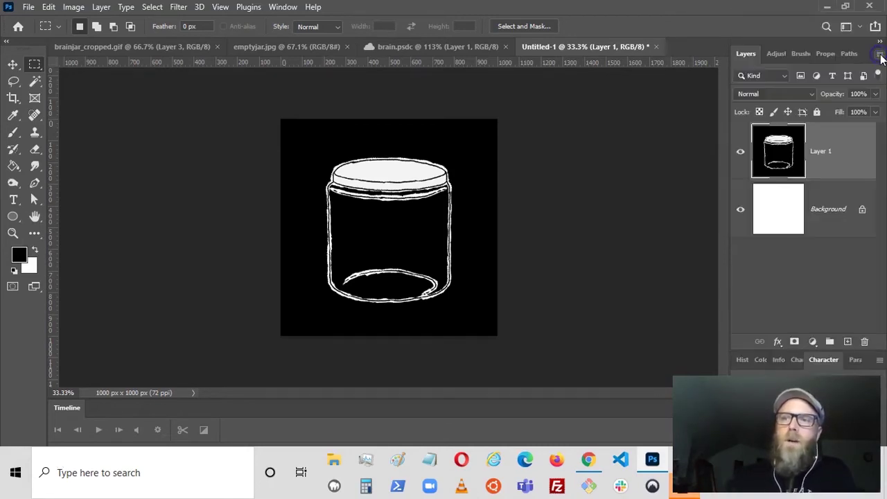
{"action": "left_click", "coordinate": [880, 56]}
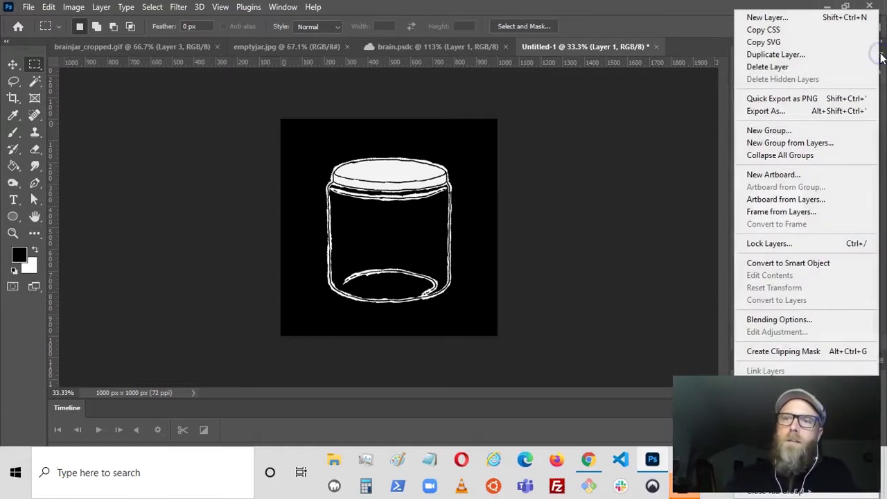
{"action": "left_click", "coordinate": [819, 57]}
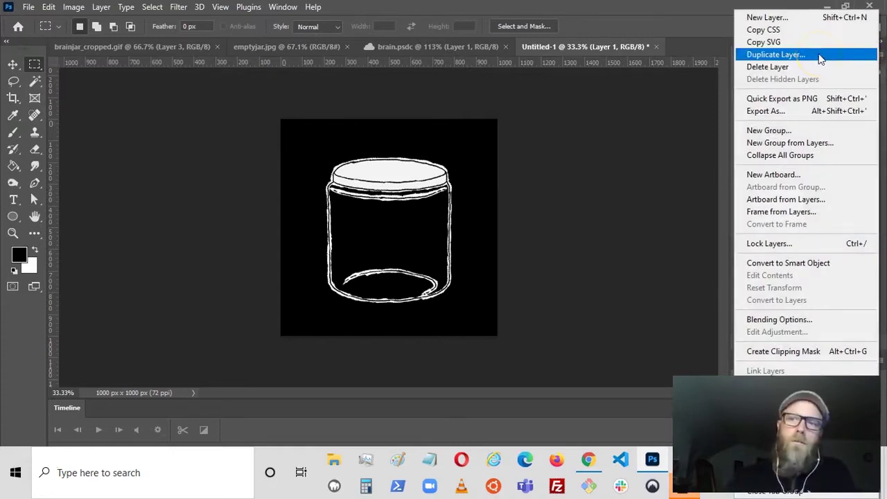
{"action": "left_click", "coordinate": [880, 57]}
Duplicate the jar layer repeatedly within the same document, keeping the default names, up to Layer 1 copy 20.
{"action": "left_click", "coordinate": [880, 57]}
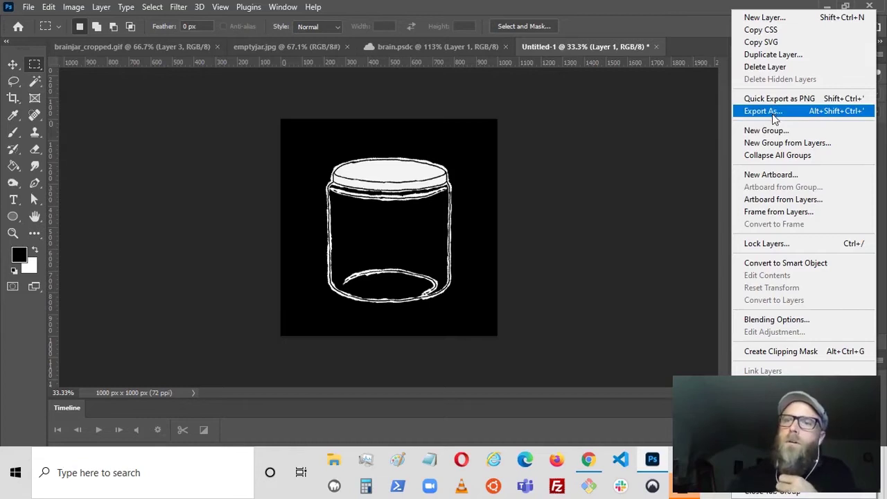
{"action": "left_click", "coordinate": [767, 54]}
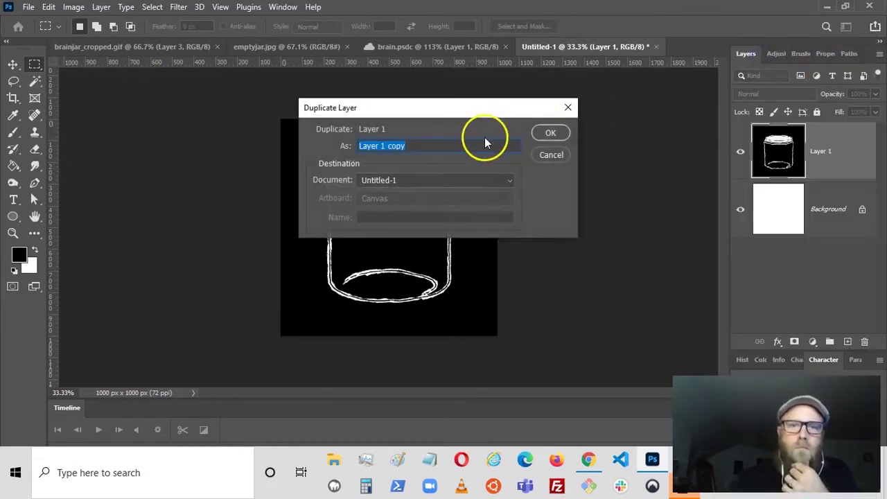
{"action": "left_click", "coordinate": [552, 133]}
{"action": "left_click", "coordinate": [879, 54]}
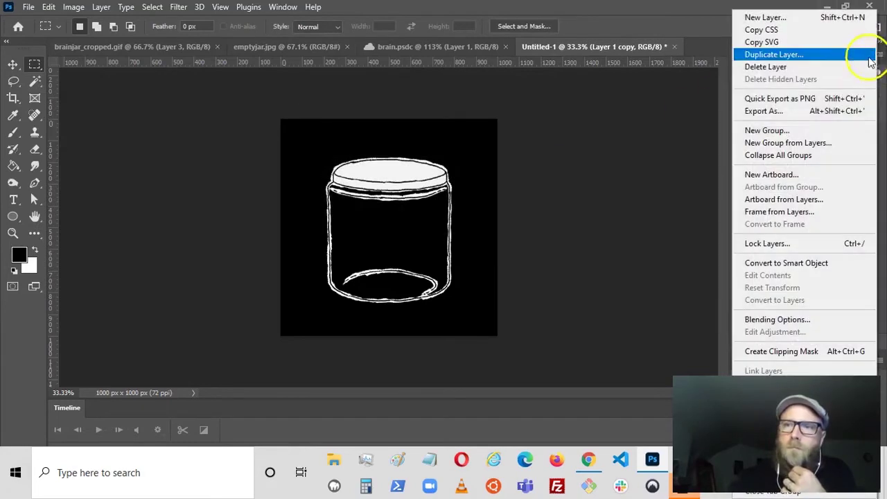
{"action": "left_click", "coordinate": [775, 55]}
{"action": "left_click", "coordinate": [551, 133]}
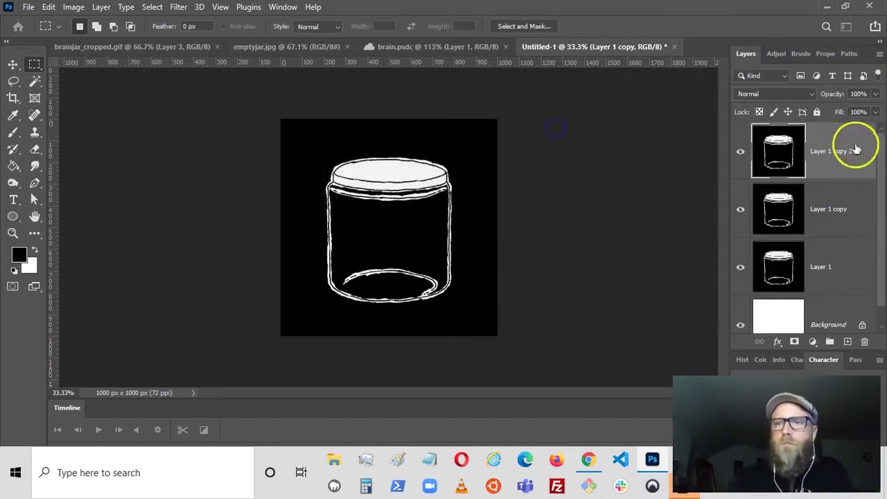
{"action": "left_click", "coordinate": [879, 54]}
{"action": "left_click", "coordinate": [775, 55]}
{"action": "left_click", "coordinate": [552, 133]}
{"action": "left_click", "coordinate": [878, 54]}
{"action": "left_click", "coordinate": [774, 54]}
{"action": "left_click", "coordinate": [551, 133]}
{"action": "left_click", "coordinate": [879, 54]}
{"action": "left_click", "coordinate": [833, 56]}
{"action": "left_click", "coordinate": [550, 132]}
{"action": "left_click", "coordinate": [879, 55]}
{"action": "left_click", "coordinate": [790, 55]}
{"action": "left_click", "coordinate": [548, 132]}
{"action": "left_click", "coordinate": [786, 57]}
{"action": "left_click", "coordinate": [550, 132]}
{"action": "left_click", "coordinate": [878, 54]}
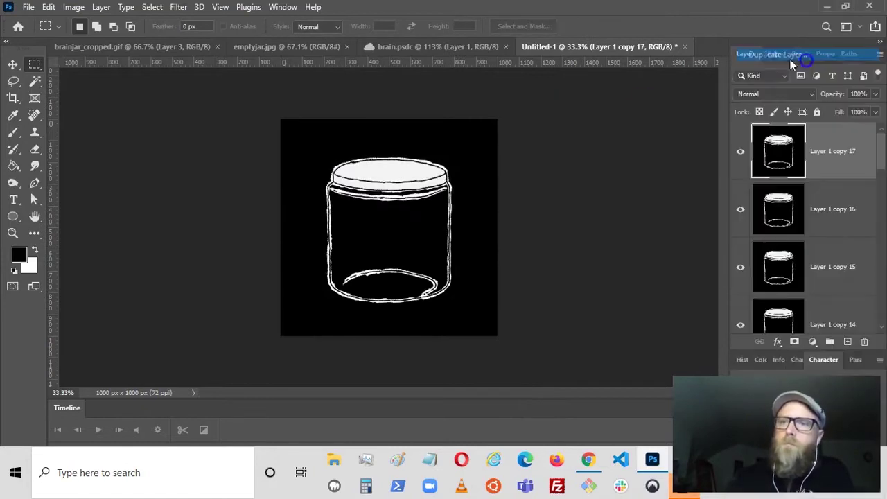
{"action": "left_click", "coordinate": [848, 54]}
{"action": "left_click", "coordinate": [547, 132]}
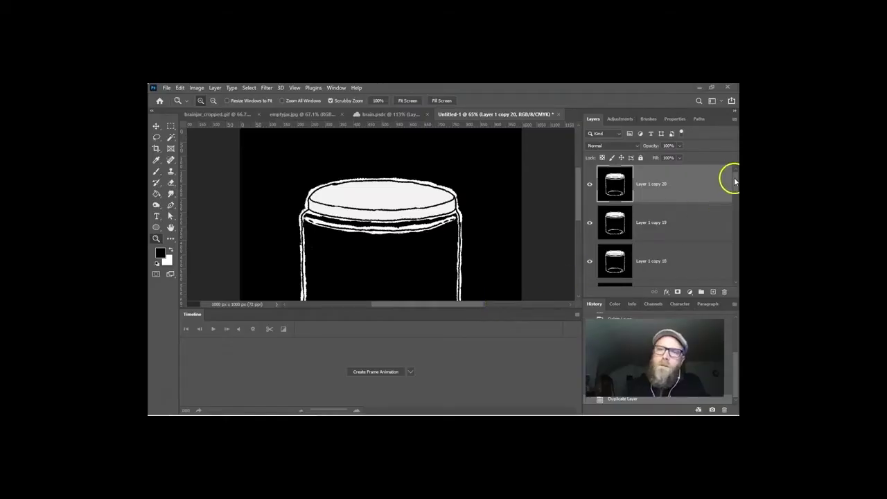
Reduce the height of the Timeline to give the canvas more room.
{"action": "left_click_drag", "start_coordinate": [736, 191], "coordinate": [733, 274]}
{"action": "left_click_drag", "start_coordinate": [501, 310], "coordinate": [505, 343]}
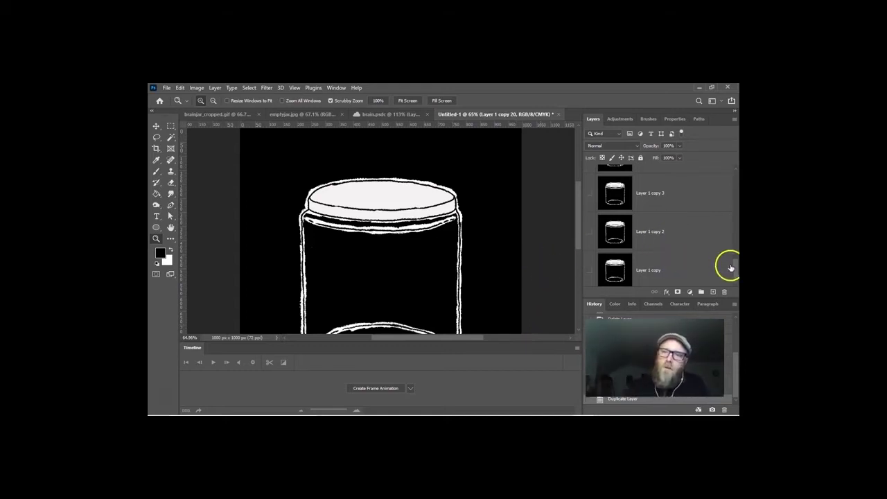
Copy the brain from brain.psdc and paste it above Layer 1 copy in the Untitled-1 document.
{"action": "mouse_move", "coordinate": [732, 271]}
{"action": "left_mouse_down"}
{"action": "mouse_move", "coordinate": [731, 181]}
{"action": "mouse_move", "coordinate": [736, 273]}
{"action": "left_mouse_up"}
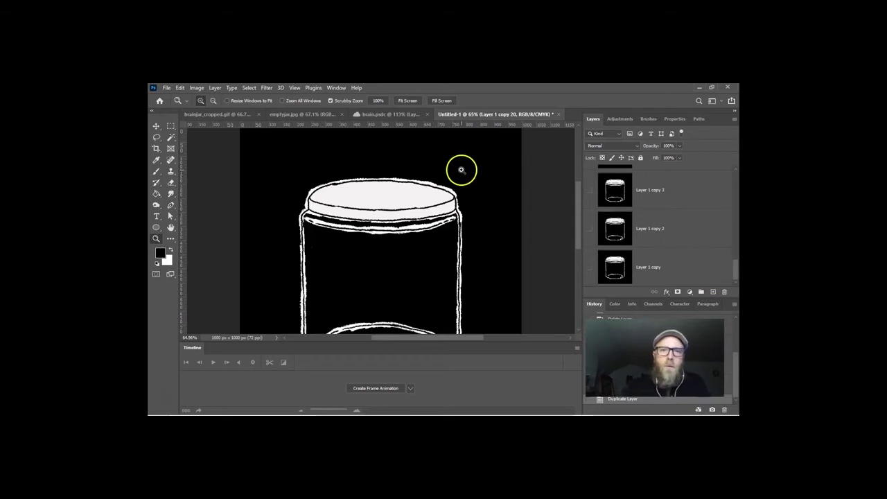
{"action": "left_click", "coordinate": [376, 115]}
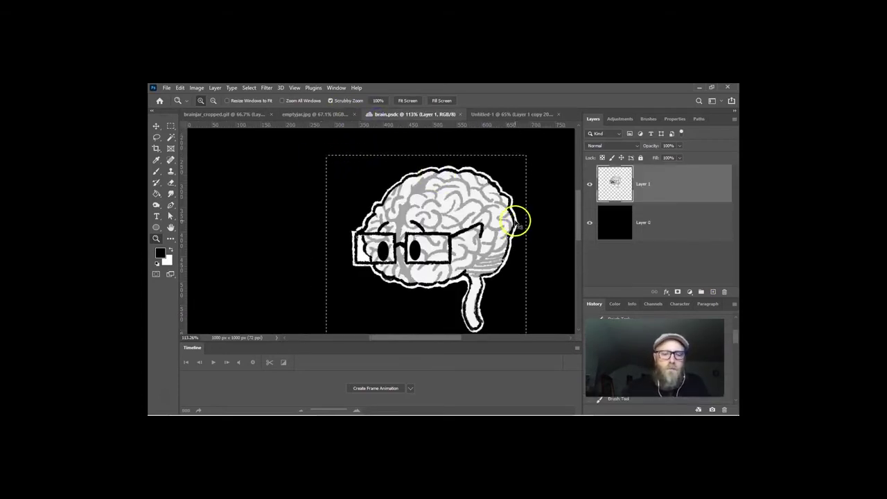
{"action": "left_click", "coordinate": [514, 116]}
{"action": "left_click_drag", "start_coordinate": [732, 184], "coordinate": [733, 269]}
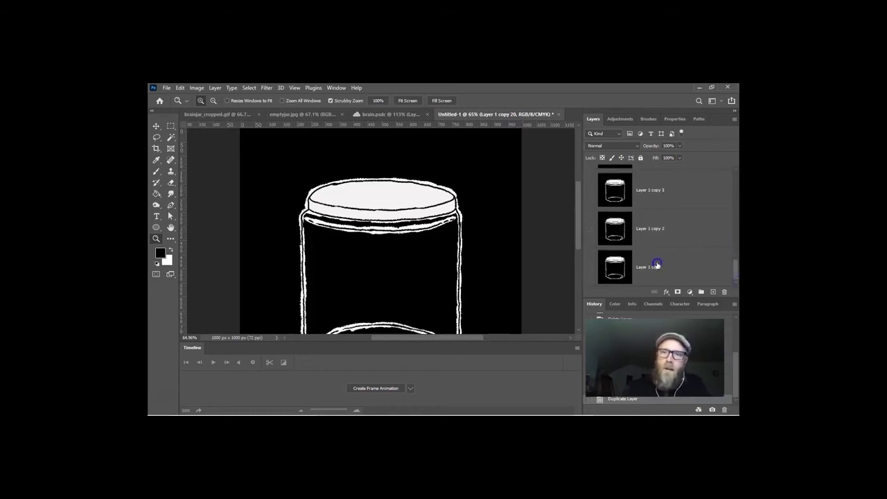
{"action": "left_click", "coordinate": [656, 264]}
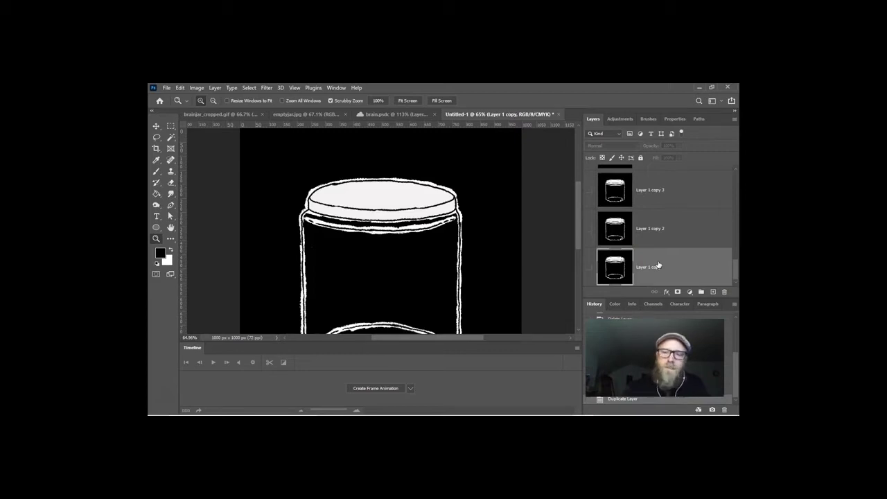
{"action": "key", "text": "ctrl+z"}
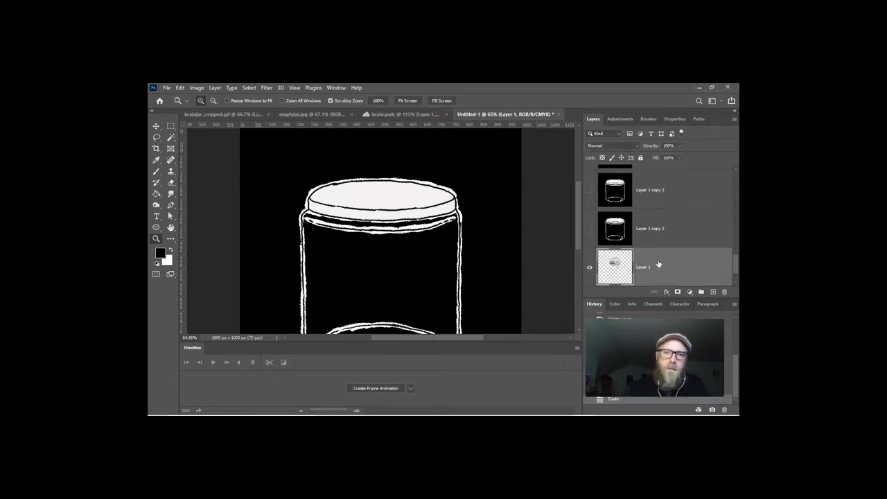
Hide all the jar layers that are still visible, from Layer 1 copy 13 up to Layer 1 copy 20.
{"action": "scroll", "coordinate": [685, 257], "scroll_direction": "down", "scroll_amount": 1}
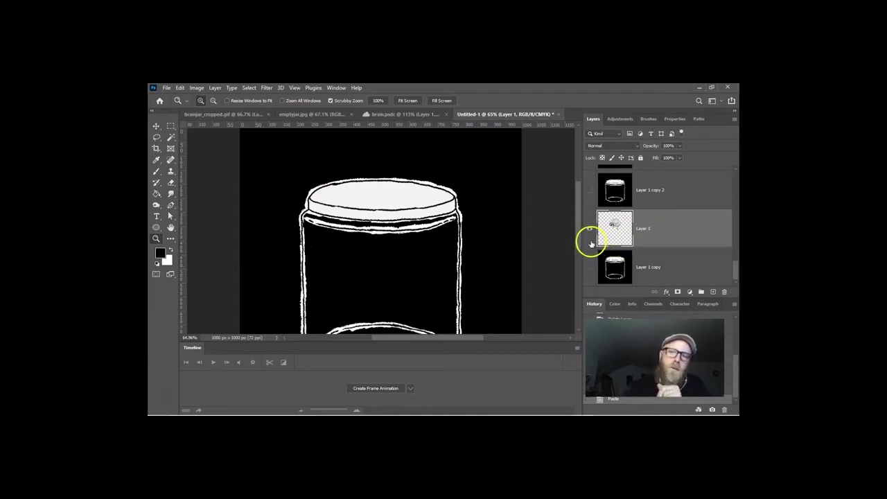
{"action": "scroll", "coordinate": [590, 242], "scroll_direction": "up", "scroll_amount": 5}
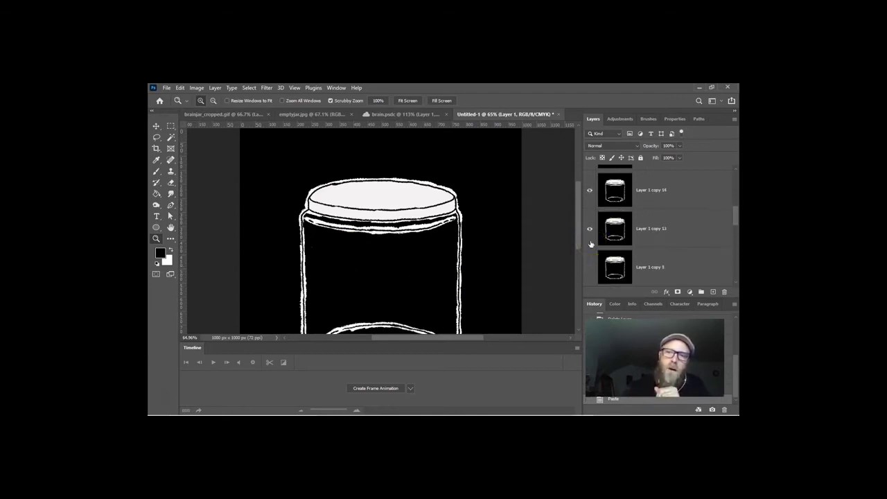
{"action": "left_click", "coordinate": [589, 189]}
{"action": "scroll", "coordinate": [590, 205], "scroll_direction": "up", "scroll_amount": 2}
{"action": "left_click", "coordinate": [591, 229]}
{"action": "left_click", "coordinate": [591, 197]}
{"action": "scroll", "coordinate": [589, 199], "scroll_direction": "up", "scroll_amount": 2}
{"action": "left_click", "coordinate": [588, 271]}
{"action": "left_click", "coordinate": [588, 231]}
{"action": "left_click", "coordinate": [589, 196]}
{"action": "scroll", "coordinate": [589, 196], "scroll_direction": "up", "scroll_amount": 1}
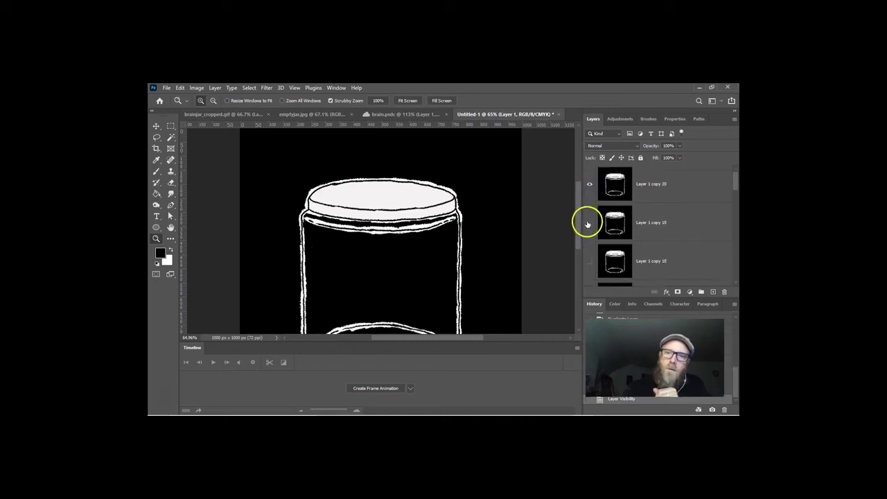
{"action": "left_click", "coordinate": [586, 187]}
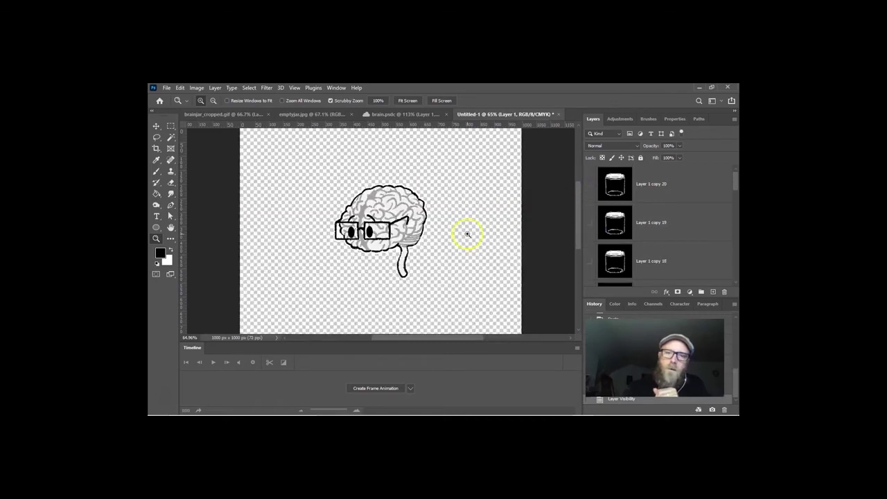
Show Layer 1 copy and move the pasted brain down into the middle of its jar.
{"action": "scroll", "coordinate": [718, 224], "scroll_direction": "down", "scroll_amount": 18}
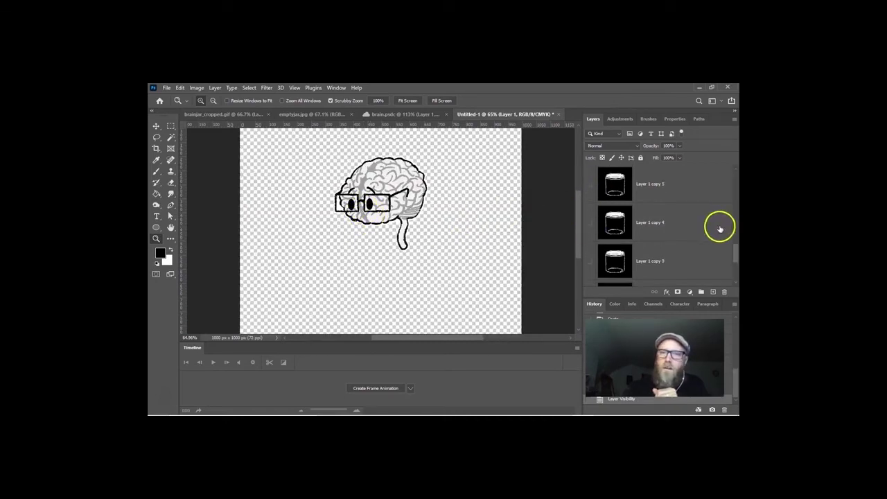
{"action": "left_click", "coordinate": [590, 267]}
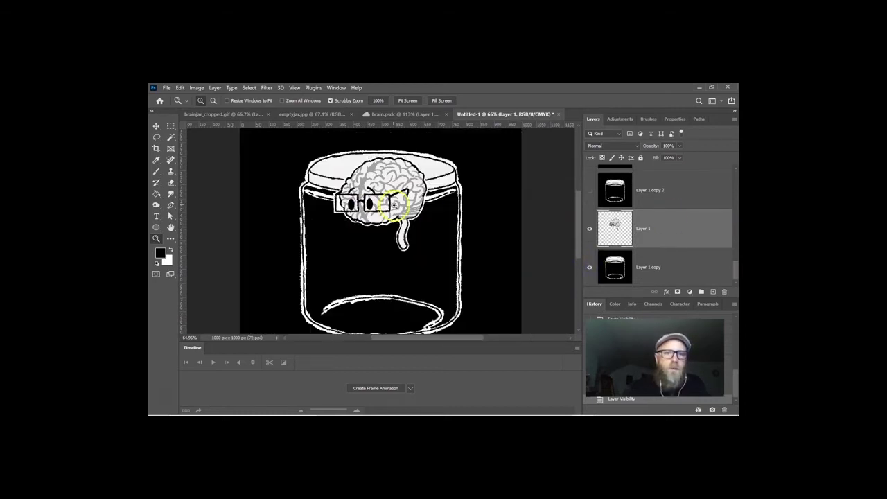
{"action": "left_click", "coordinate": [719, 222]}
{"action": "left_click", "coordinate": [156, 126]}
{"action": "left_click_drag", "start_coordinate": [382, 186], "coordinate": [381, 246]}
Merge the brain layer down into Layer 1 copy.
{"action": "left_click", "coordinate": [614, 243]}
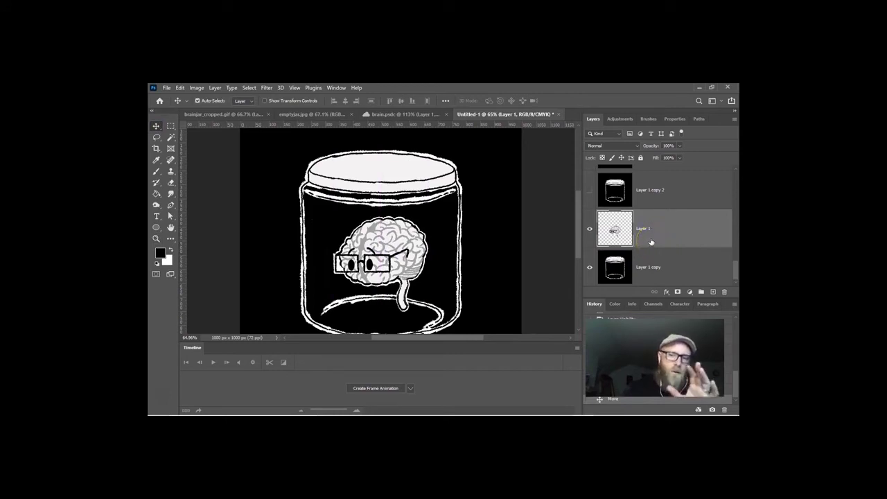
{"action": "left_click", "coordinate": [683, 230]}
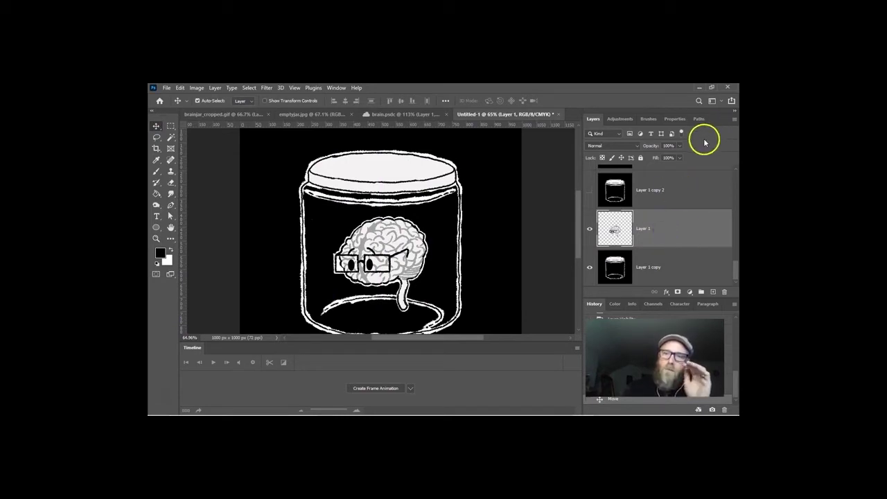
{"action": "left_click", "coordinate": [734, 120]}
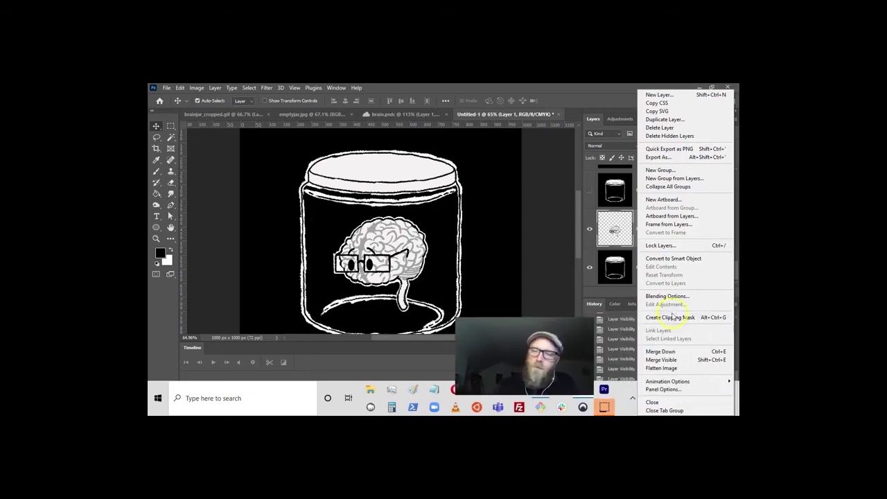
{"action": "left_click", "coordinate": [659, 352]}
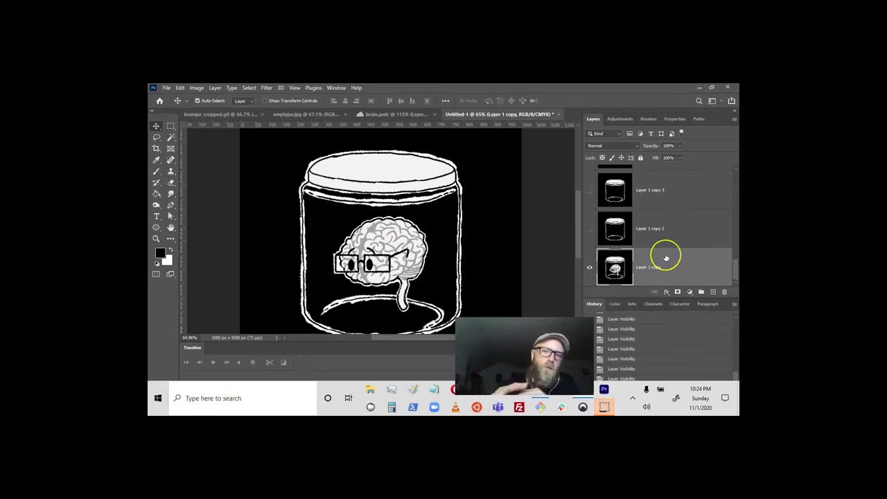
{"action": "left_click", "coordinate": [664, 253]}
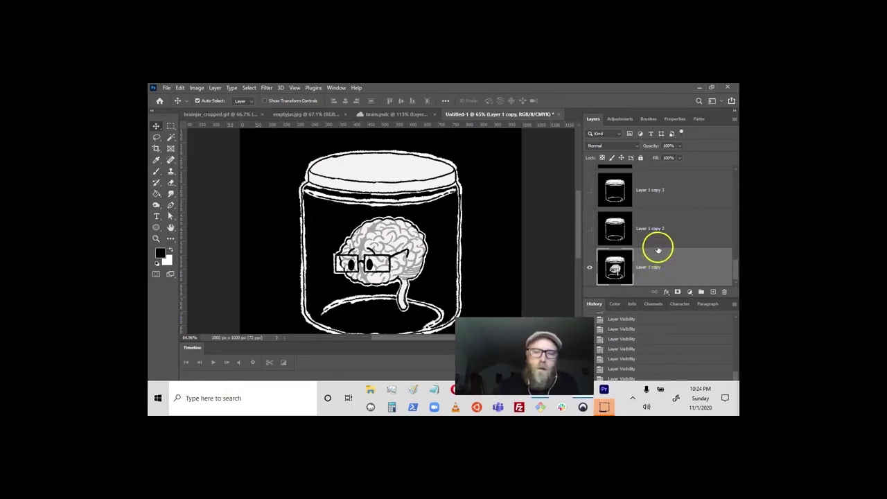
Paste another brain above Layer 1 copy 2 and move it down toward the first brain.
{"action": "left_click", "coordinate": [665, 229]}
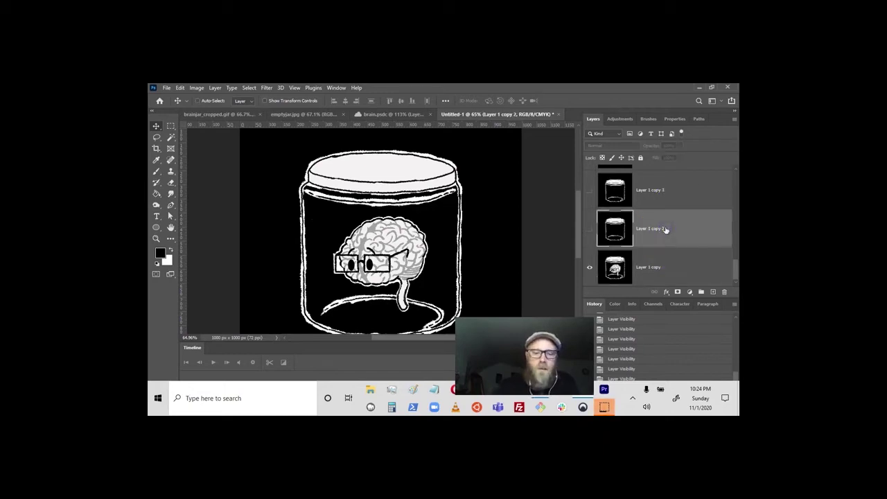
{"action": "key", "text": "ctrl+v"}
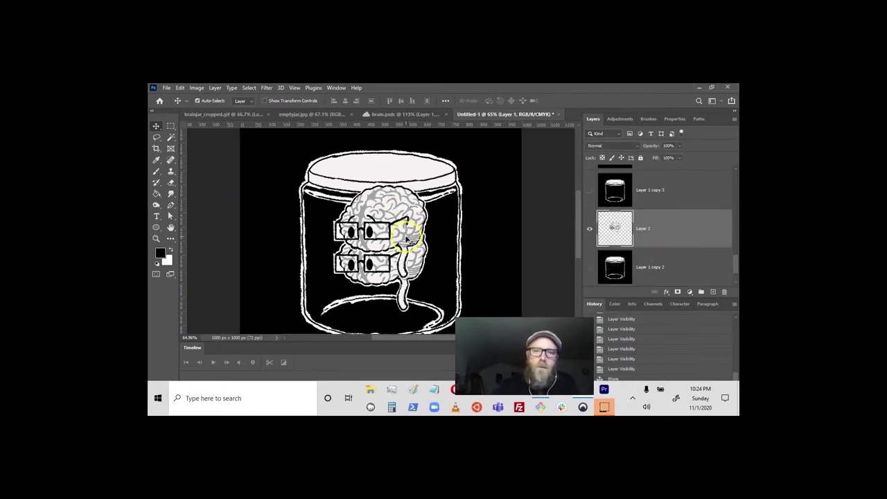
{"action": "left_click_drag", "start_coordinate": [387, 212], "coordinate": [388, 250]}
Move the newly pasted brain down until it lines up exactly with the brain in Layer 1 copy.
{"action": "key", "text": "c"}
{"action": "scroll", "coordinate": [385, 254], "scroll_direction": "up", "scroll_amount": 8}
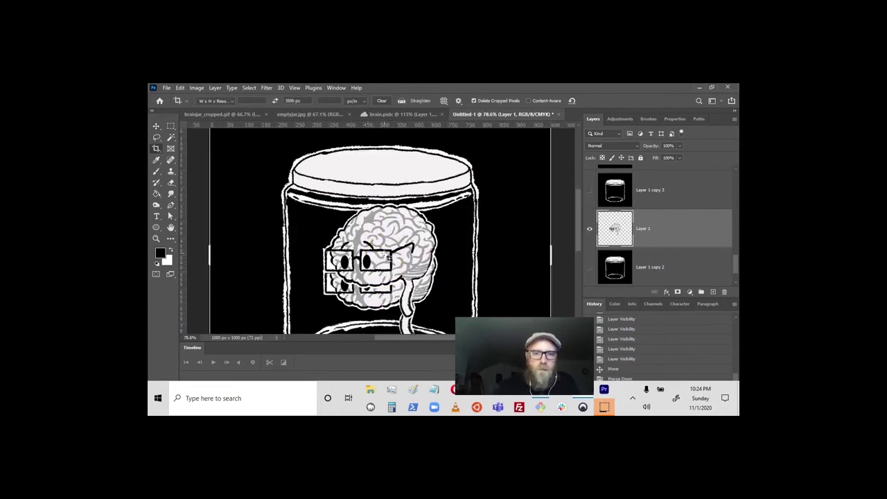
{"action": "left_click", "coordinate": [157, 126]}
{"action": "left_click_drag", "start_coordinate": [242, 226], "coordinate": [259, 153]}
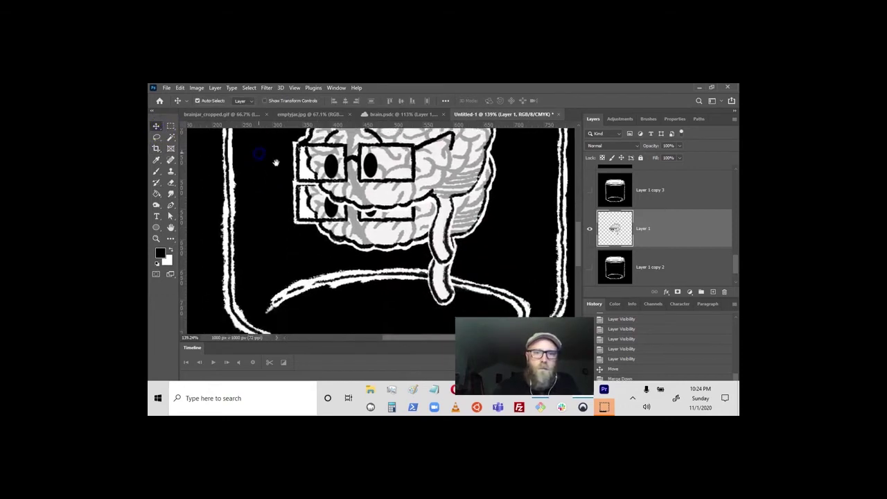
{"action": "left_click_drag", "start_coordinate": [426, 206], "coordinate": [387, 315]}
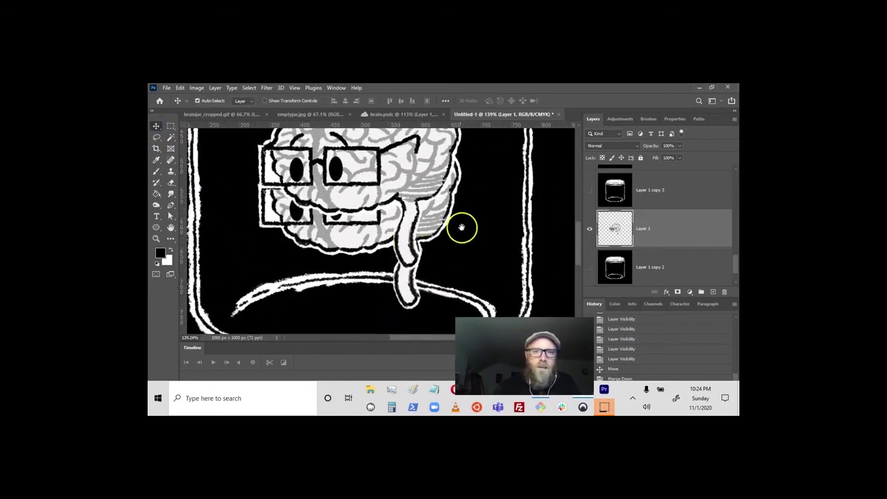
{"action": "left_click_drag", "start_coordinate": [461, 226], "coordinate": [497, 254]}
{"action": "left_click", "coordinate": [435, 219]}
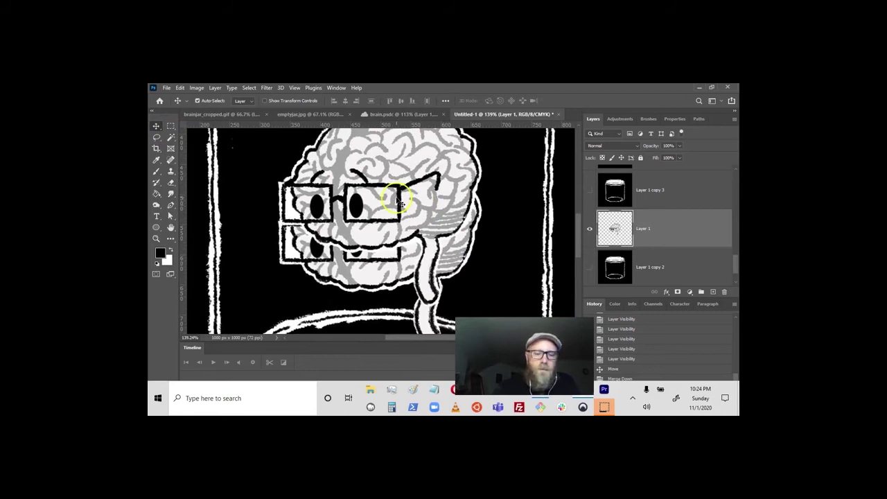
{"action": "left_click_drag", "start_coordinate": [409, 200], "coordinate": [408, 236]}
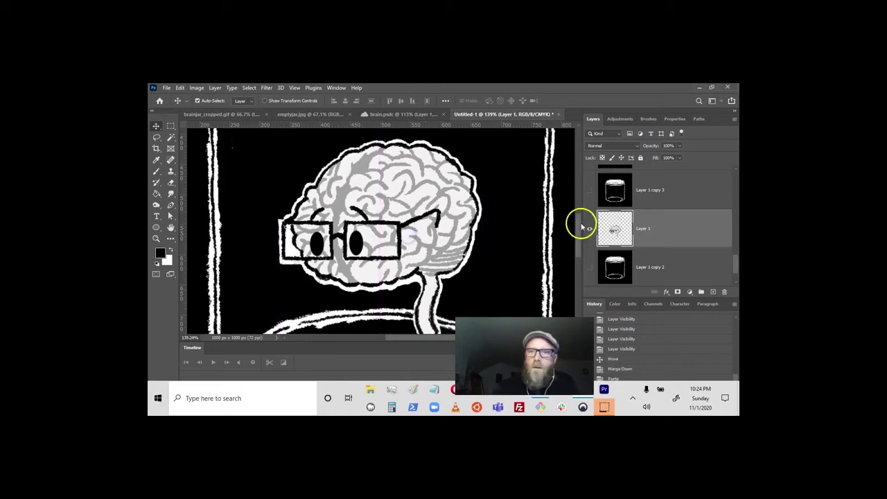
Paste a brain above Layer 1 copy 3, place it slightly higher than the previous one, and compare both by toggling their visibility.
{"action": "left_click", "coordinate": [692, 194]}
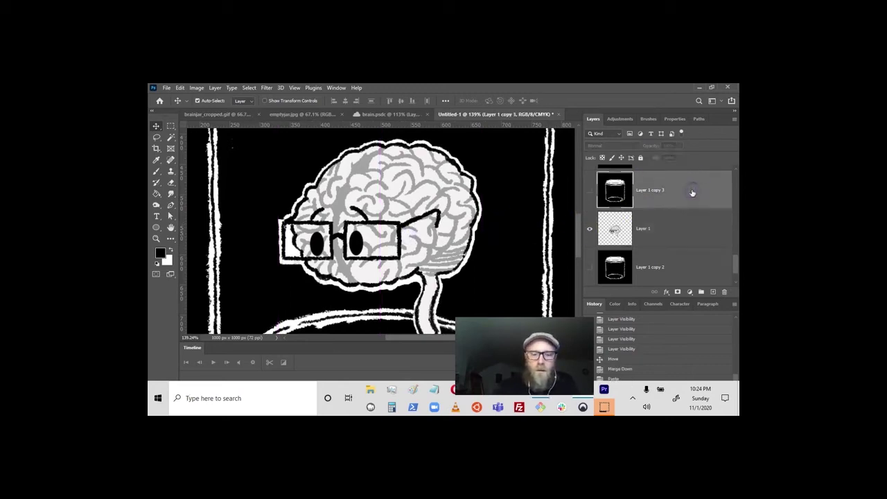
{"action": "key", "text": "ctrl+v"}
{"action": "left_click_drag", "start_coordinate": [385, 205], "coordinate": [387, 210]}
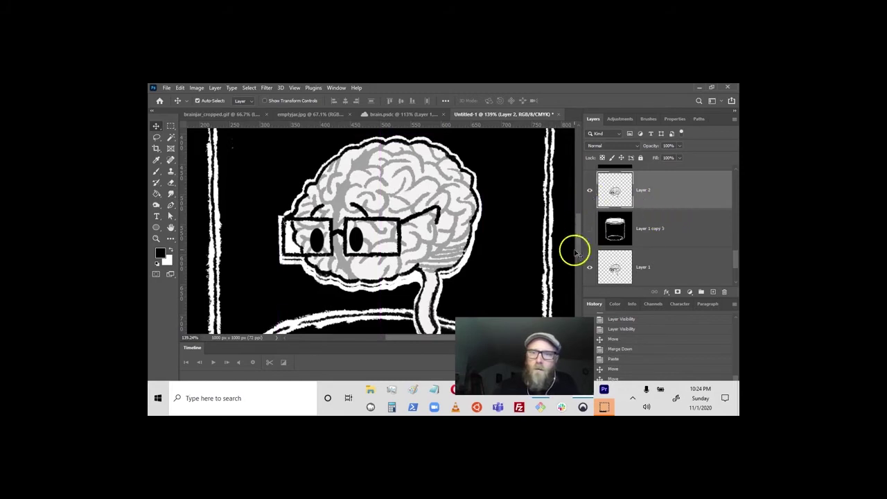
{"action": "left_click", "coordinate": [589, 190]}
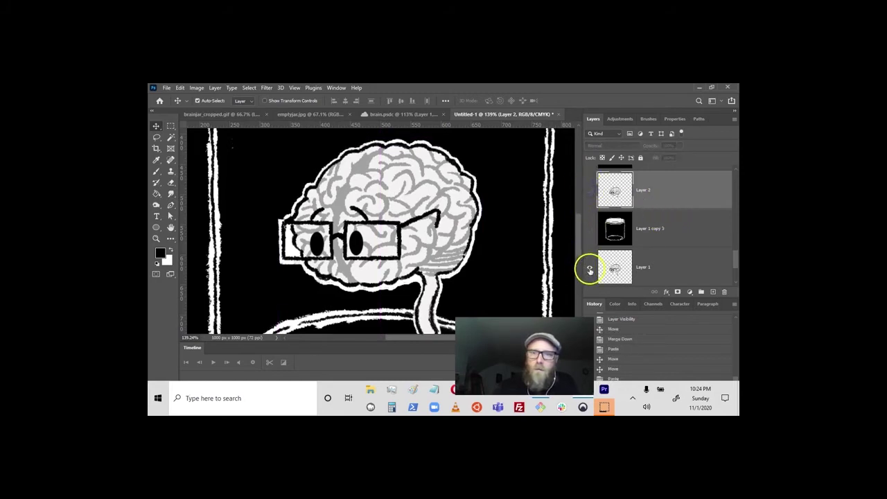
{"action": "left_click", "coordinate": [590, 269]}
{"action": "left_click", "coordinate": [590, 269]}
{"action": "left_click", "coordinate": [589, 191]}
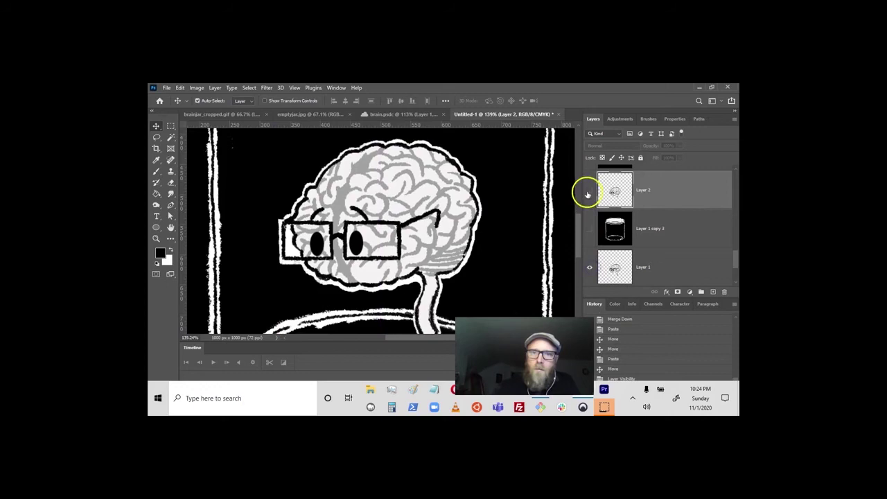
Paste a brain above Layer 1 copy 4 and another above Layer 1 copy 5, placing each slightly higher than the one before.
{"action": "scroll", "coordinate": [651, 228], "scroll_direction": "up", "scroll_amount": 3}
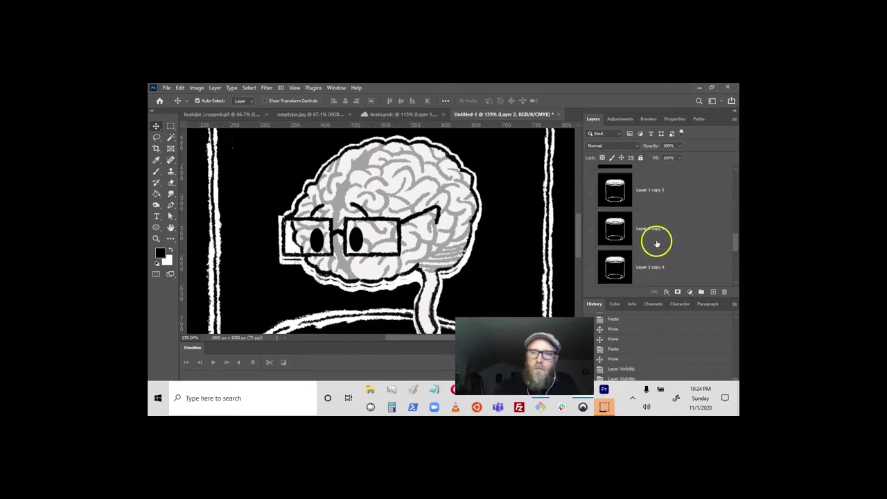
{"action": "left_click", "coordinate": [689, 266]}
{"action": "scroll", "coordinate": [681, 270], "scroll_direction": "down", "scroll_amount": 1}
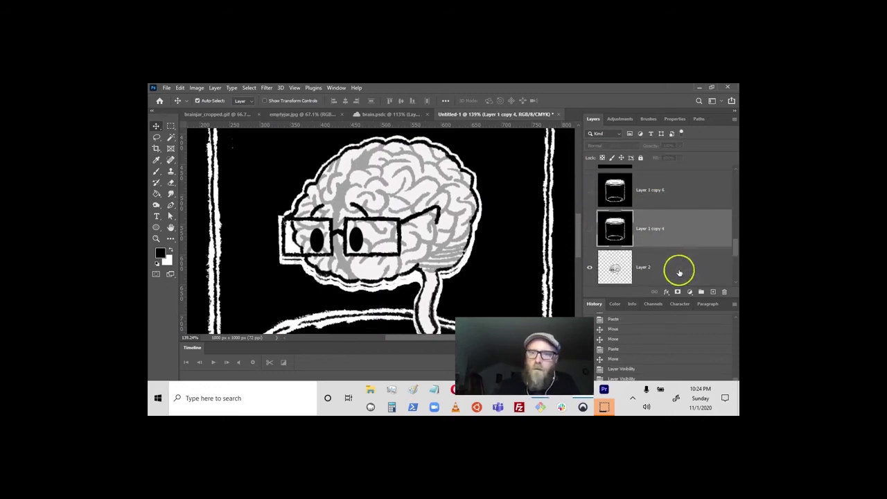
{"action": "key", "text": "ctrl+v"}
{"action": "left_click_drag", "start_coordinate": [396, 191], "coordinate": [398, 195]}
{"action": "scroll", "coordinate": [681, 227], "scroll_direction": "up", "scroll_amount": 1}
{"action": "left_click", "coordinate": [679, 230]}
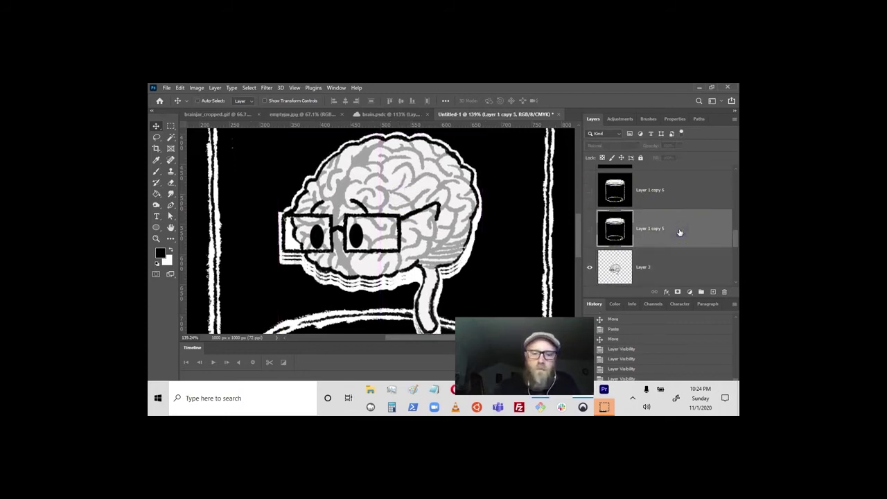
{"action": "key", "text": "ctrl+v"}
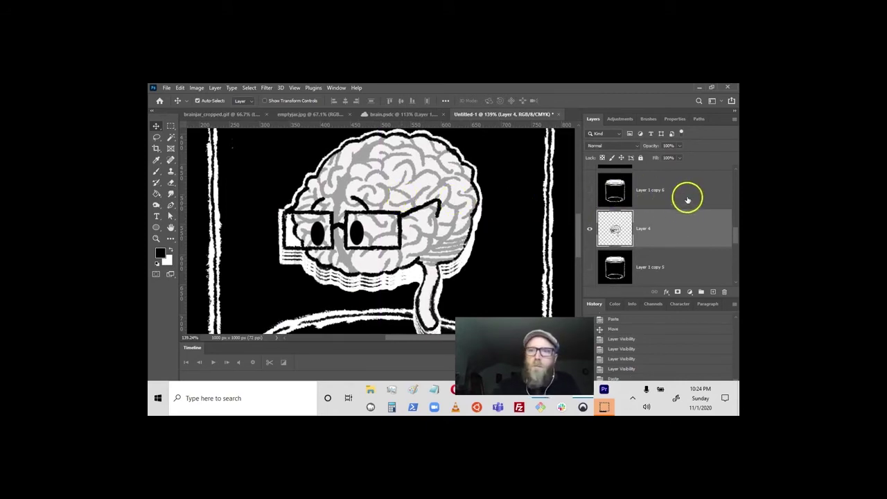
Paste a brain above Layer 1 copy 6.
{"action": "left_click", "coordinate": [689, 193]}
{"action": "left_click_drag", "start_coordinate": [689, 195], "coordinate": [680, 209]}
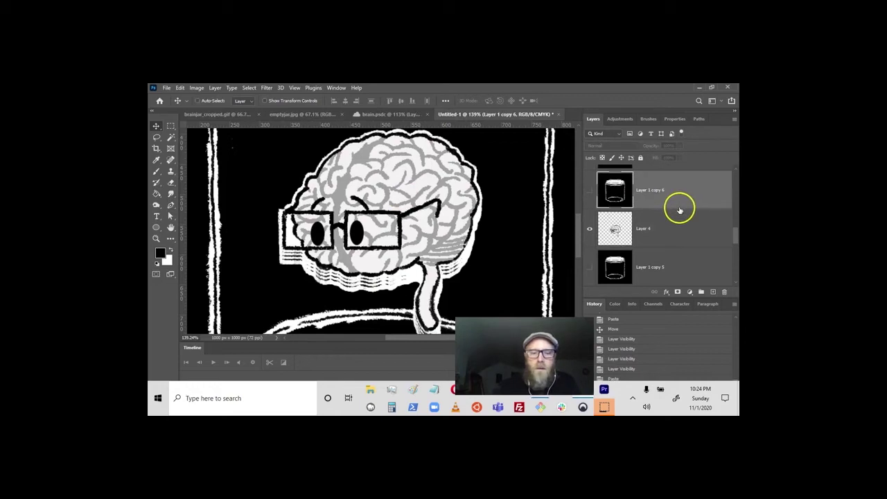
{"action": "key", "text": "ctrl+v"}
{"action": "scroll", "coordinate": [679, 221], "scroll_direction": "up", "scroll_amount": 2}
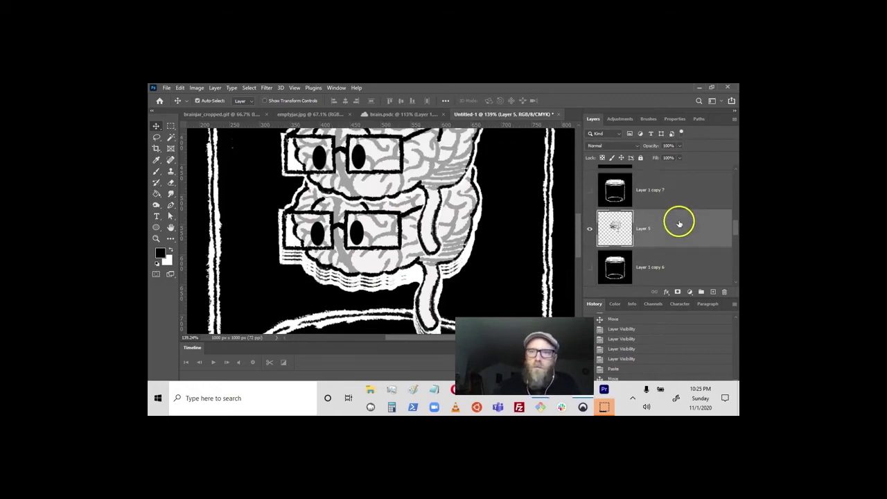
Paste brains in place above Layer 1 copy 7, copy 8, copy 9 and copy 13.
{"action": "left_click", "coordinate": [679, 225]}
{"action": "key", "text": "ctrl+v"}
{"action": "key", "text": "ctrl+shift+v"}
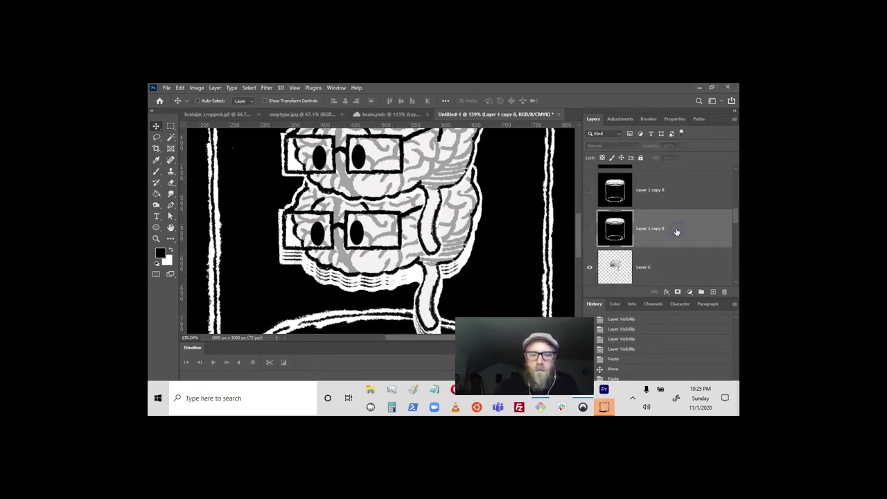
{"action": "left_click", "coordinate": [673, 196]}
{"action": "scroll", "coordinate": [675, 200], "scroll_direction": "up", "scroll_amount": 3}
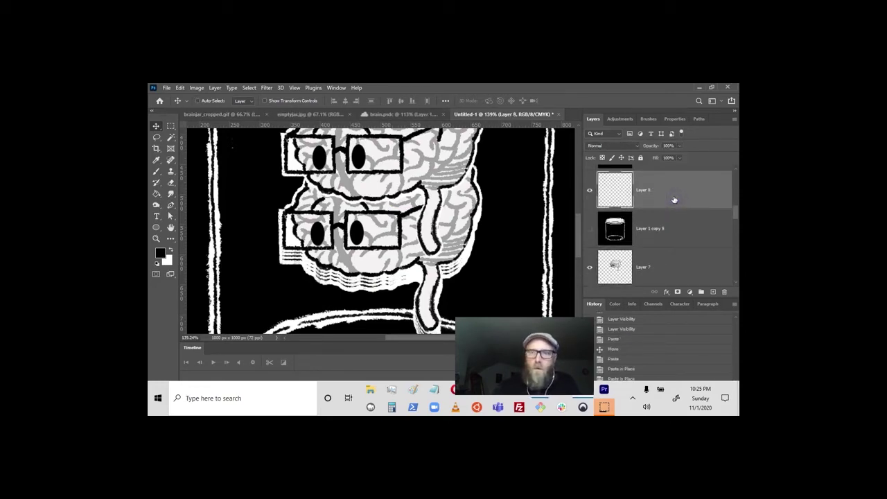
{"action": "left_click", "coordinate": [673, 270]}
{"action": "key", "text": "ctrl+shift+v"}
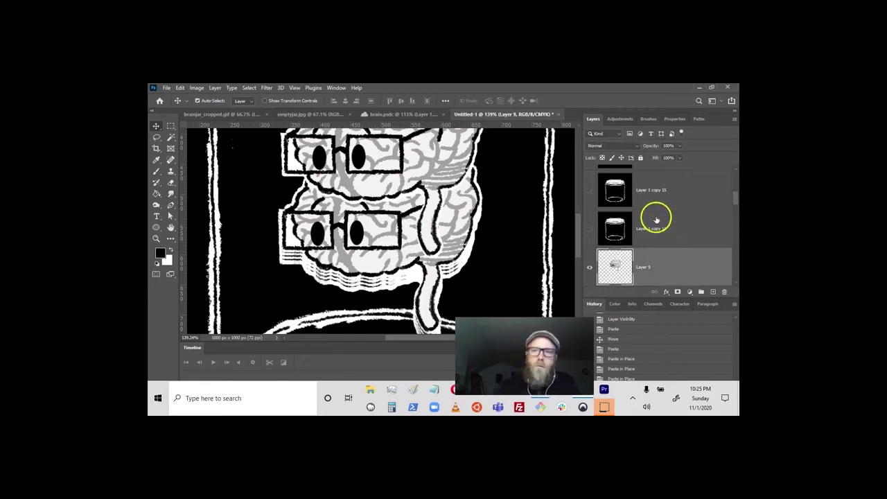
Toggle the visibility of the brain layers pasted in place to compare their positions.
{"action": "left_click", "coordinate": [590, 268]}
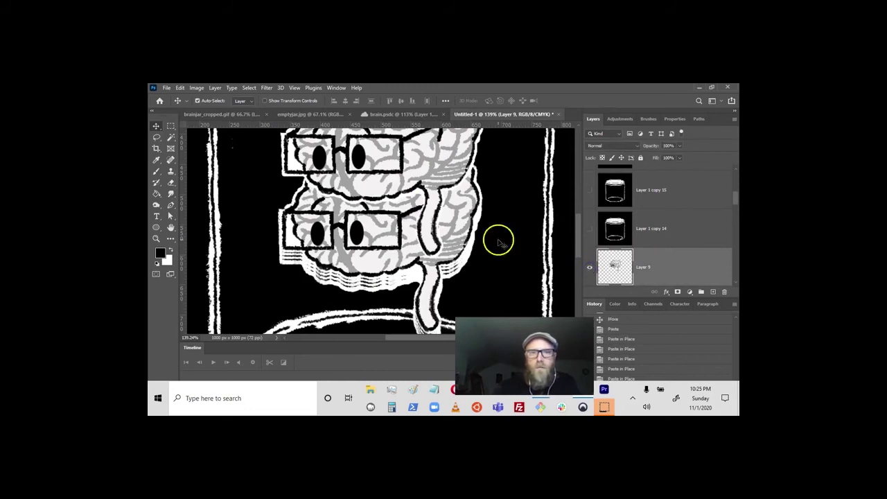
{"action": "scroll", "coordinate": [622, 242], "scroll_direction": "down", "scroll_amount": 8}
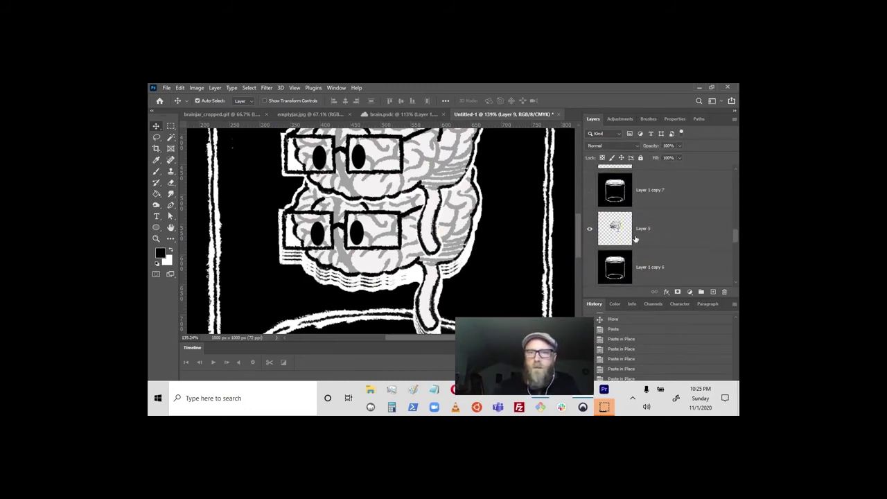
{"action": "scroll", "coordinate": [603, 239], "scroll_direction": "up", "scroll_amount": 8}
{"action": "left_click", "coordinate": [588, 268]}
{"action": "left_click", "coordinate": [588, 269]}
{"action": "scroll", "coordinate": [590, 267], "scroll_direction": "down", "scroll_amount": 2}
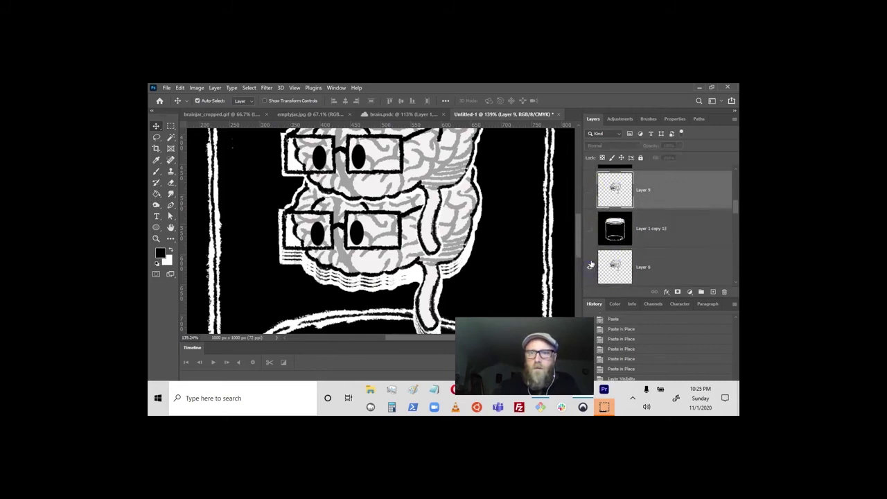
{"action": "scroll", "coordinate": [590, 269], "scroll_direction": "down", "scroll_amount": 5}
{"action": "left_click", "coordinate": [588, 229]}
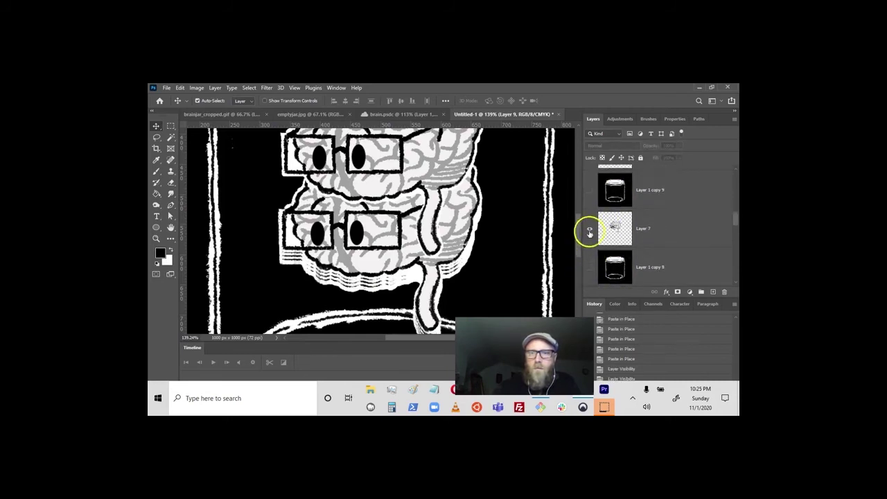
{"action": "scroll", "coordinate": [590, 239], "scroll_direction": "up", "scroll_amount": 1}
{"action": "left_click", "coordinate": [588, 192]}
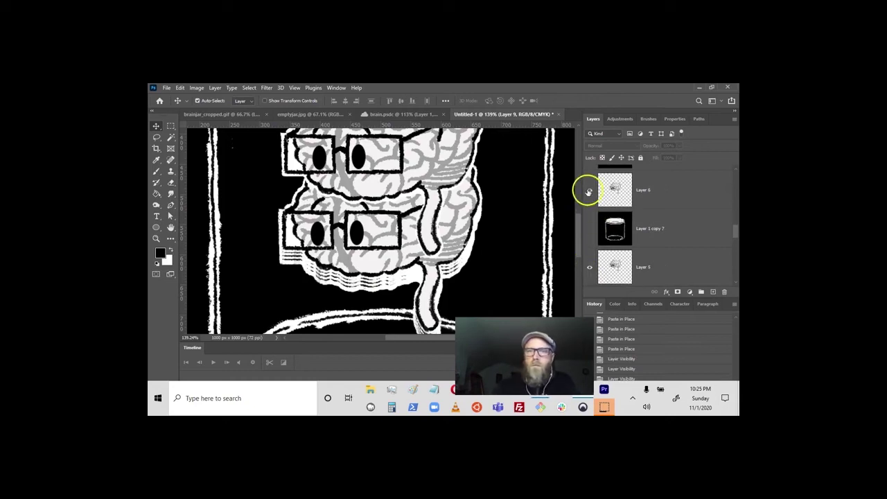
Undo the visibility changes and the latest brain pastes, back to before the paste above Layer 1 copy 6.
{"action": "key", "text": "ctrl+z"}
{"action": "key", "text": "ctrl+z"}
{"action": "key", "text": "ctrl+z"}
{"action": "key", "text": "ctrl+z"}
{"action": "key", "text": "ctrl+z"}
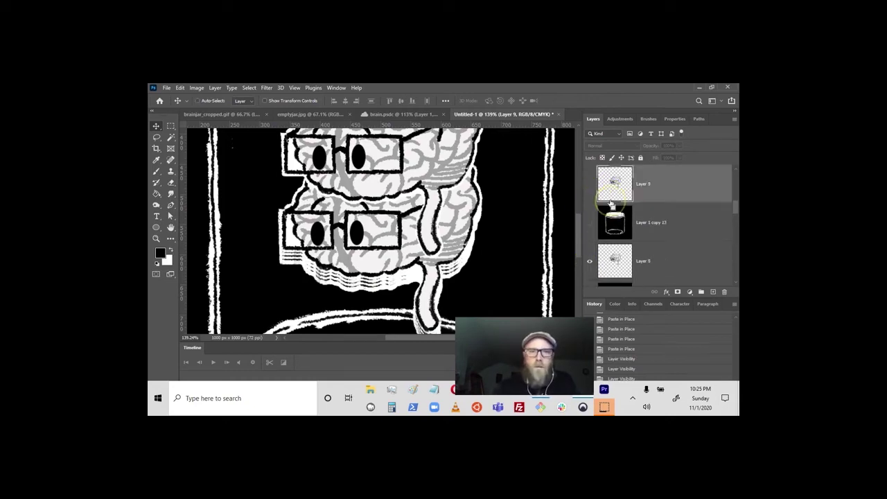
{"action": "key", "text": "ctrl+z"}
{"action": "left_click", "coordinate": [643, 221]}
{"action": "key", "text": "ctrl+z"}
{"action": "key", "text": "ctrl+z"}
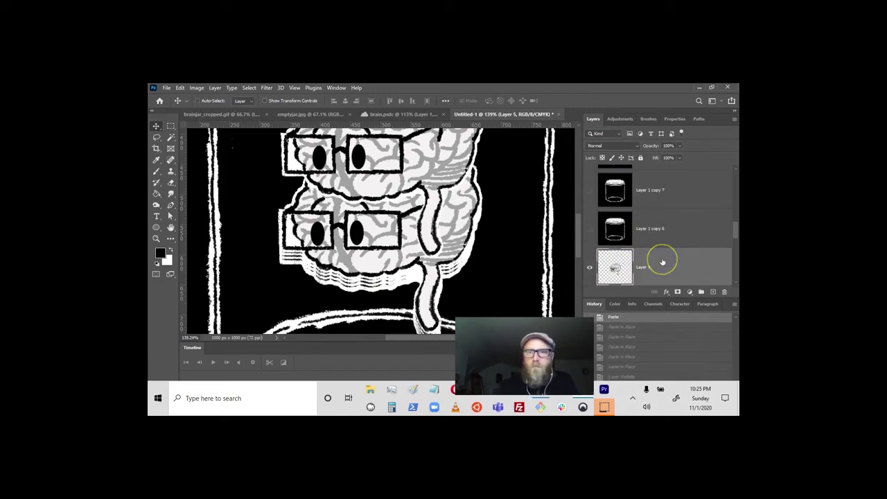
{"action": "key", "text": "ctrl+z"}
Load the outline of Layer 4's brain as a selection and paste a brain at that same spot above Layer 1 copy 6.
{"action": "left_click", "coordinate": [670, 232]}
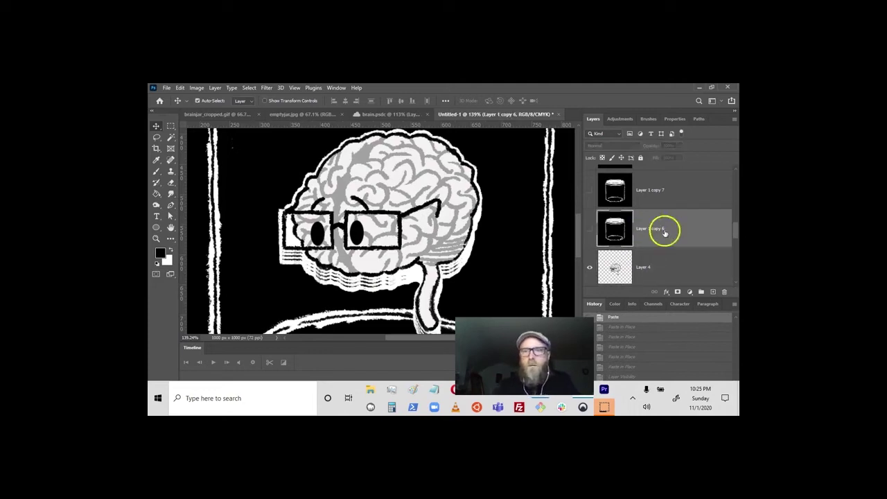
{"action": "left_click", "coordinate": [669, 232]}
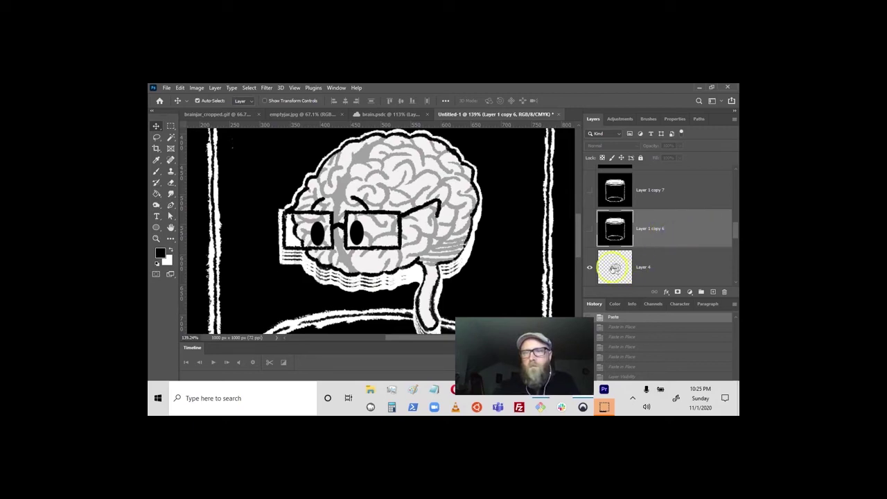
{"action": "left_click", "coordinate": [614, 268]}
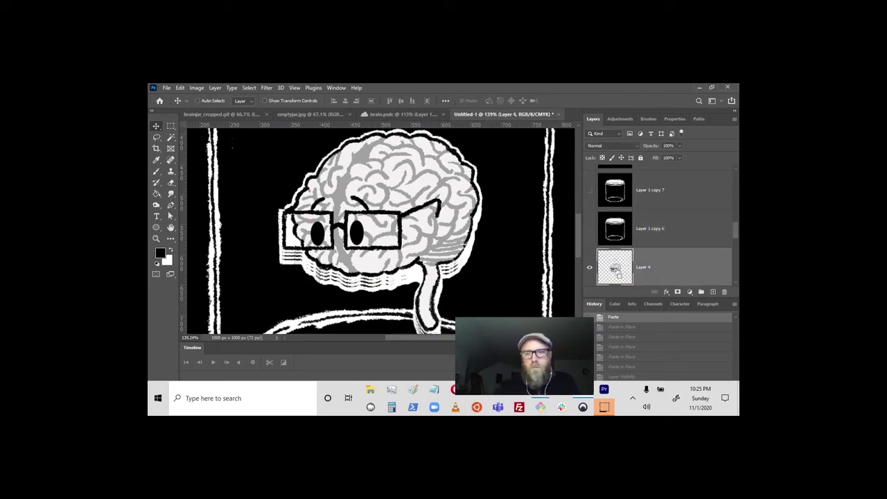
{"action": "left_click", "coordinate": [615, 270], "text": "ctrl"}
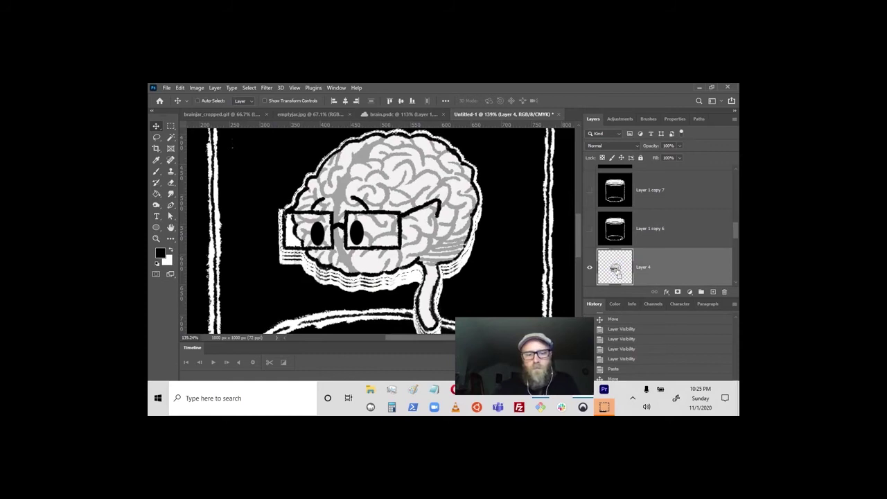
{"action": "left_click", "coordinate": [673, 229]}
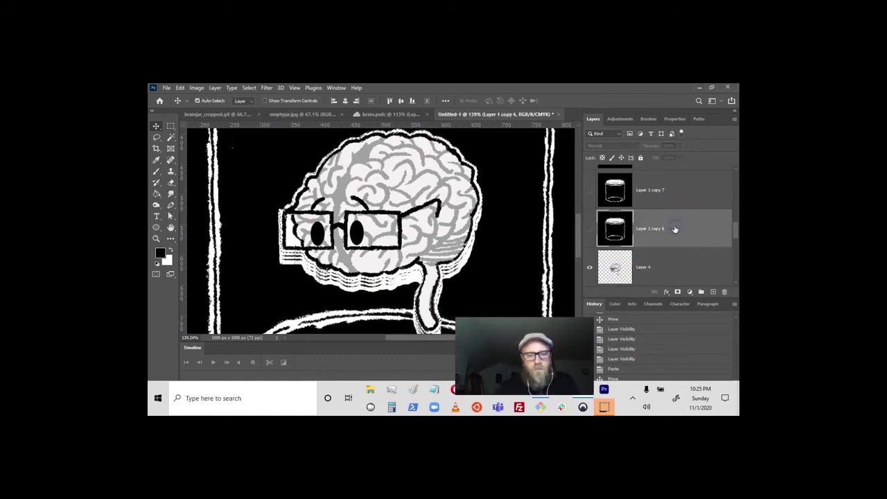
{"action": "left_click", "coordinate": [673, 229]}
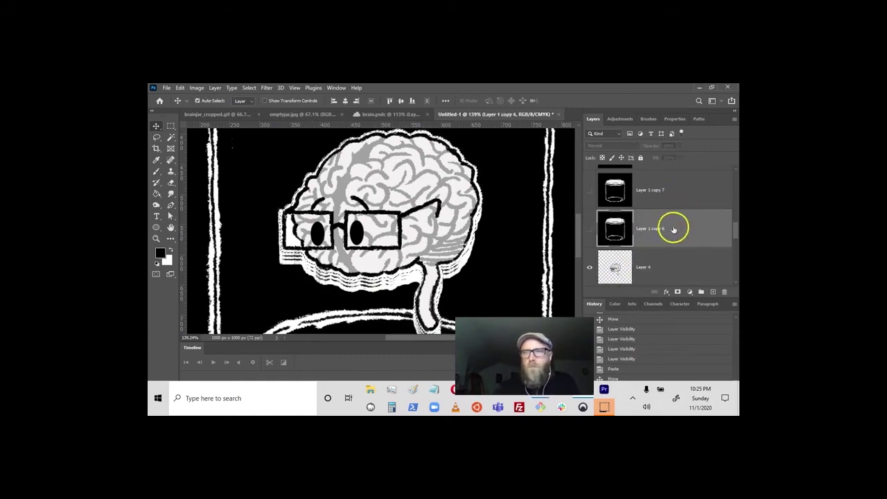
{"action": "key", "text": "alt+v"}
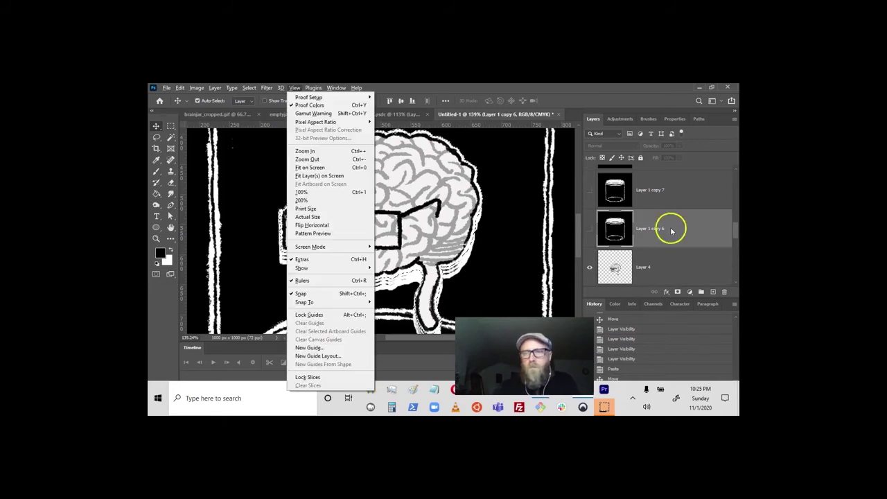
{"action": "left_click", "coordinate": [667, 233]}
{"action": "key", "text": "alt+shift+v"}
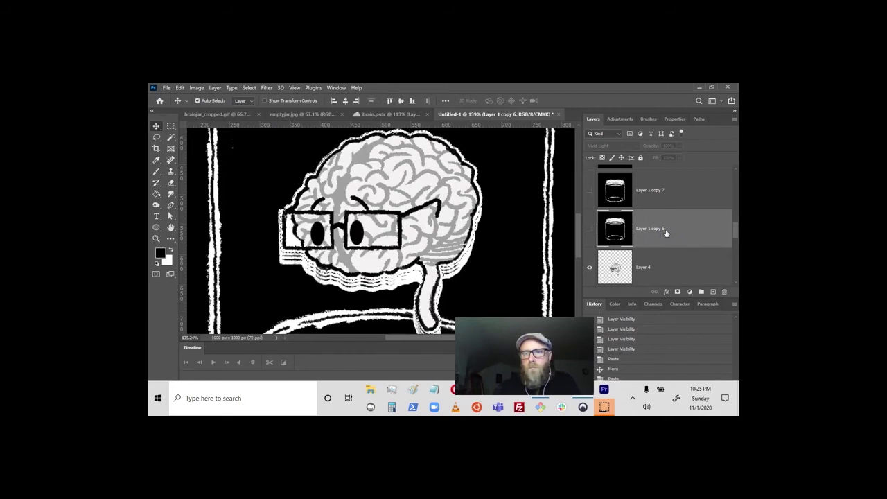
{"action": "left_click", "coordinate": [666, 233]}
{"action": "key", "text": "ctrl+v"}
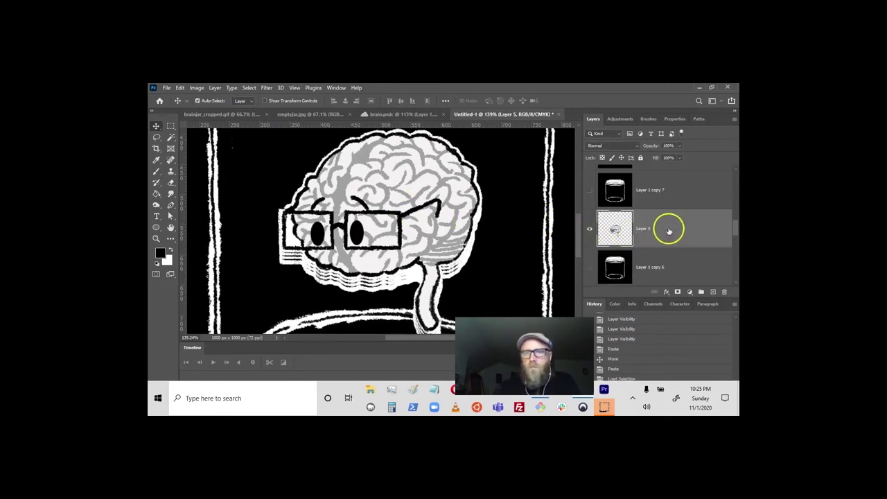
Paste a brain above each of Layer 1 copy 7, copy 8, copy 9 and copy 13, all at the same position.
{"action": "scroll", "coordinate": [668, 231], "scroll_direction": "down", "scroll_amount": 2}
{"action": "scroll", "coordinate": [667, 232], "scroll_direction": "up", "scroll_amount": 3}
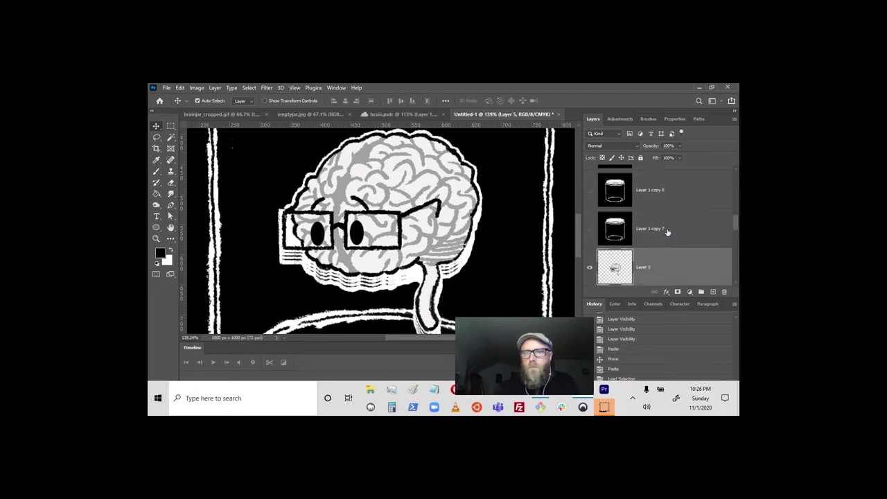
{"action": "left_click", "coordinate": [667, 230]}
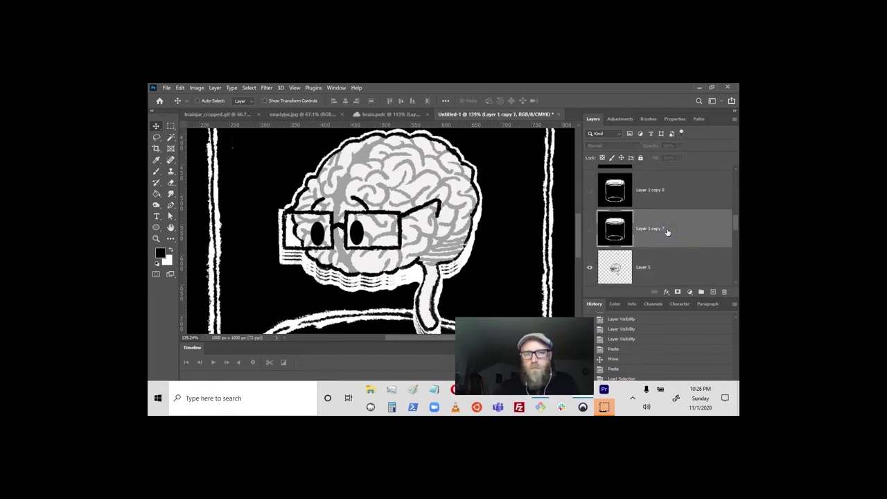
{"action": "key", "text": "ctrl+v"}
{"action": "scroll", "coordinate": [667, 232], "scroll_direction": "up", "scroll_amount": 2}
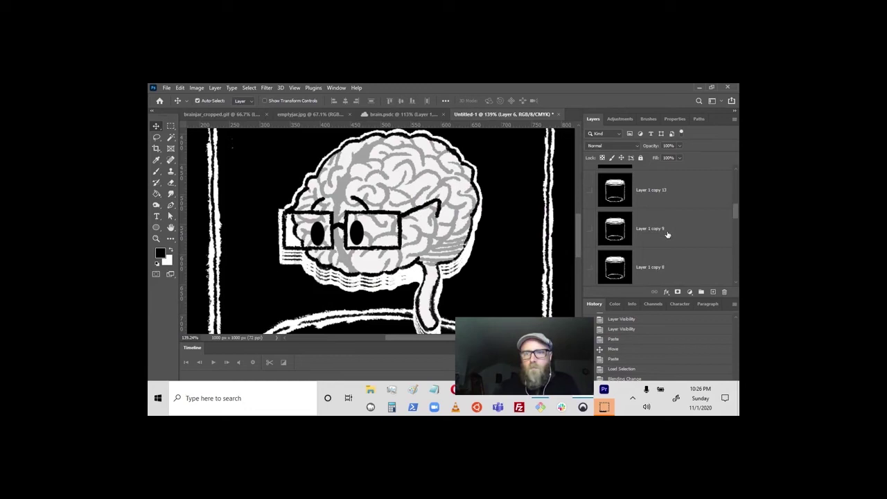
{"action": "key", "text": "ctrl+v"}
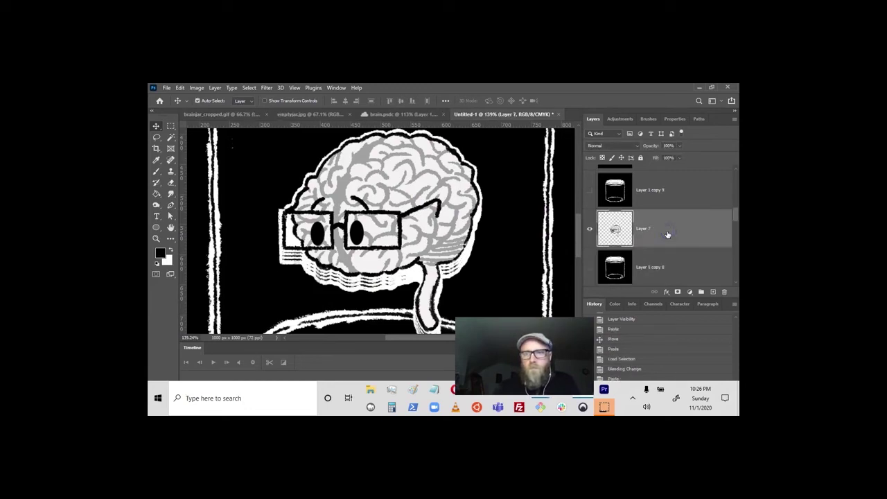
{"action": "key", "text": "ctrl+v"}
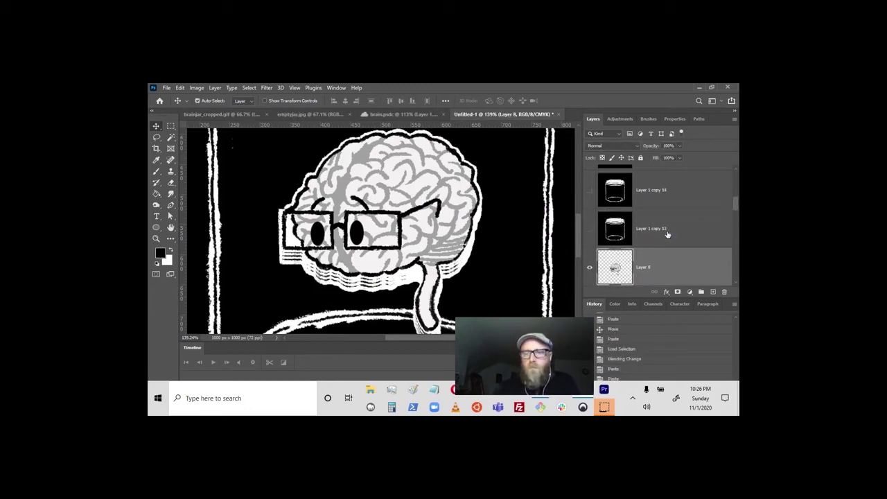
{"action": "key", "text": "ctrl+v"}
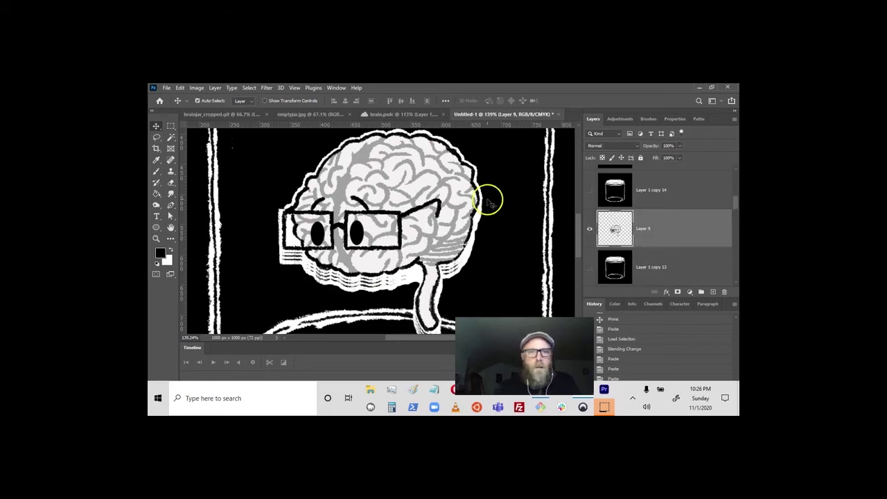
Paste a brain above Layer 1 copy 14 and another above Layer 1 copy 15, placing each slightly lower than the one before.
{"action": "scroll", "coordinate": [679, 221], "scroll_direction": "up", "scroll_amount": 1}
{"action": "left_click", "coordinate": [681, 227]}
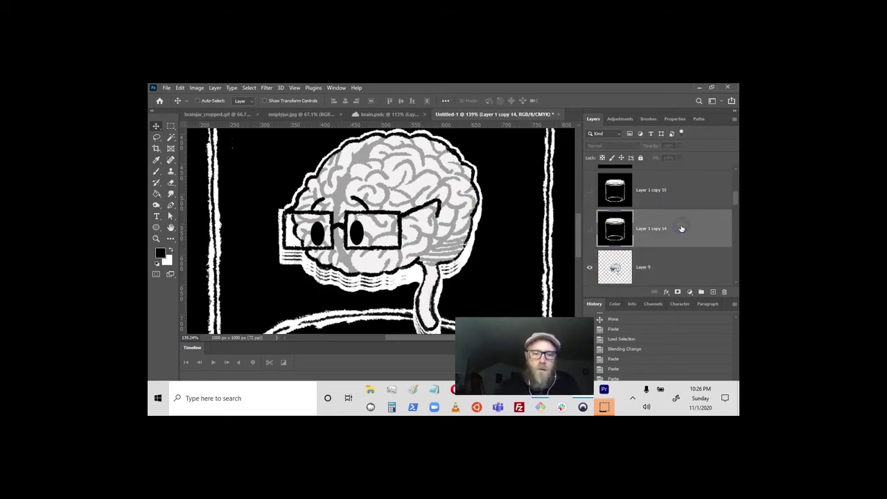
{"action": "key", "text": "ctrl+v"}
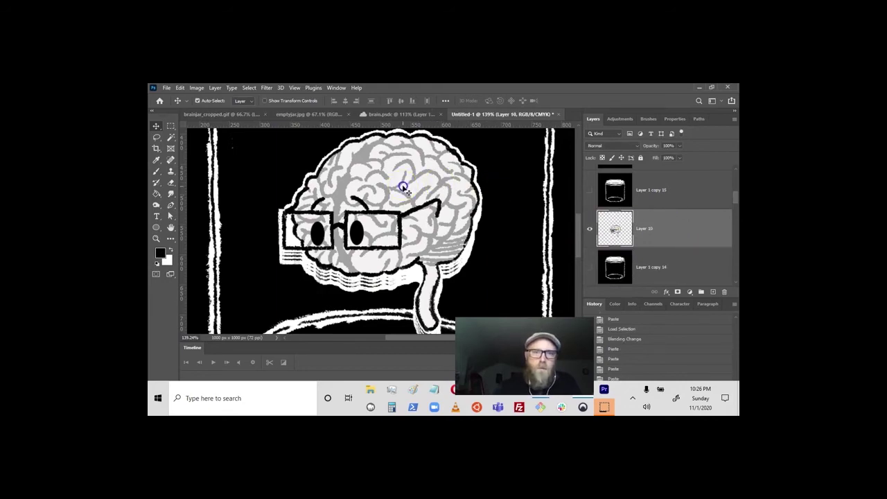
{"action": "left_click_drag", "start_coordinate": [402, 187], "coordinate": [404, 188]}
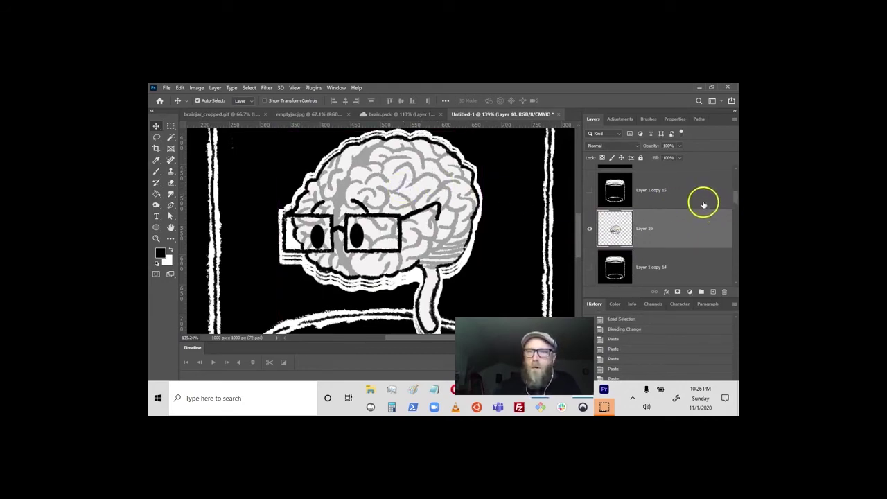
{"action": "left_click", "coordinate": [684, 193]}
{"action": "key", "text": "ctrl+v"}
{"action": "left_click", "coordinate": [405, 185]}
{"action": "left_click_drag", "start_coordinate": [395, 180], "coordinate": [395, 187]}
Paste a brain above Layer 1 copy 16 and another above Layer 1 copy 17, continuing the gradual downward shift.
{"action": "scroll", "coordinate": [693, 219], "scroll_direction": "up", "scroll_amount": 2}
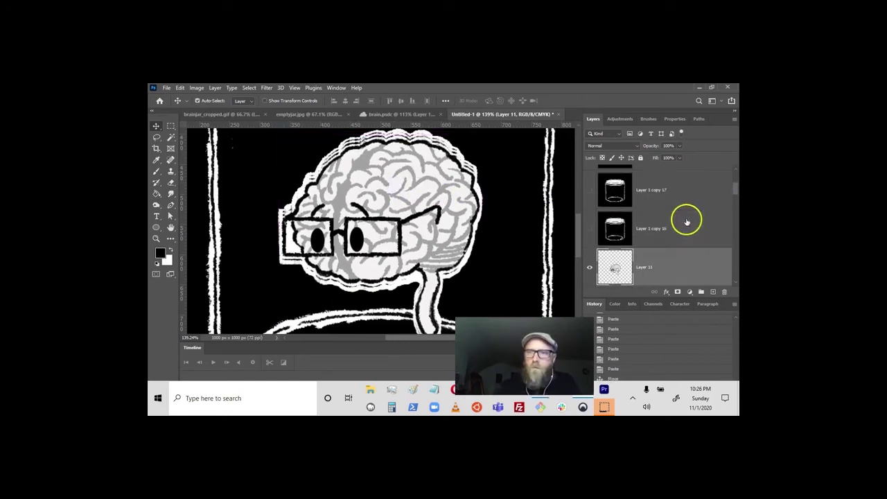
{"action": "left_click", "coordinate": [668, 235]}
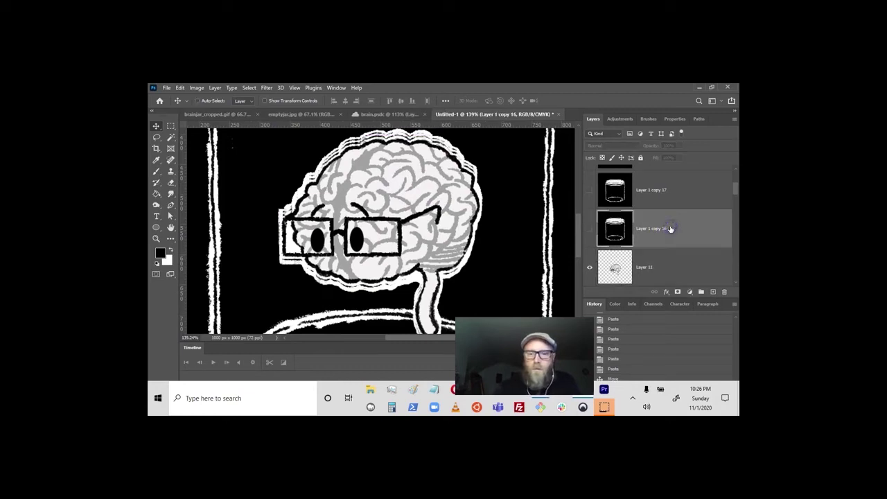
{"action": "key", "text": "ctrl+v"}
{"action": "mouse_move", "coordinate": [378, 174]}
{"action": "left_mouse_down"}
{"action": "mouse_move", "coordinate": [368, 174]}
{"action": "mouse_move", "coordinate": [389, 167]}
{"action": "mouse_move", "coordinate": [389, 175]}
{"action": "left_mouse_up"}
{"action": "left_click", "coordinate": [692, 195]}
{"action": "key", "text": "ctrl+v"}
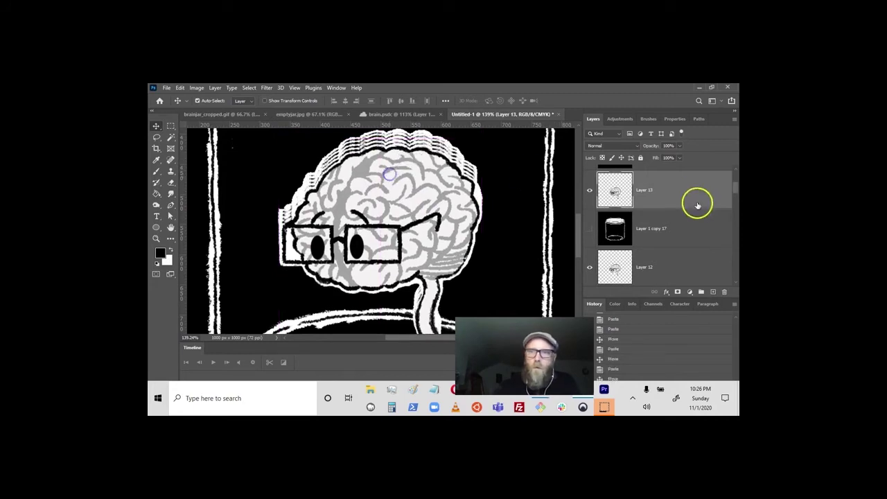
Paste a brain above Layer 1 copy 18 and place it slightly lower than the previous one.
{"action": "scroll", "coordinate": [695, 204], "scroll_direction": "up", "scroll_amount": 3}
{"action": "left_click", "coordinate": [684, 257]}
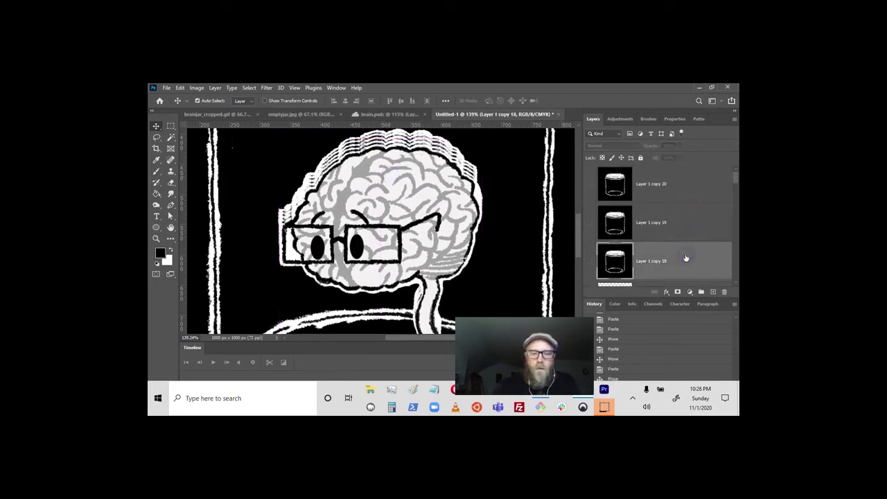
{"action": "left_click", "coordinate": [481, 224]}
{"action": "left_click_drag", "start_coordinate": [411, 184], "coordinate": [391, 182]}
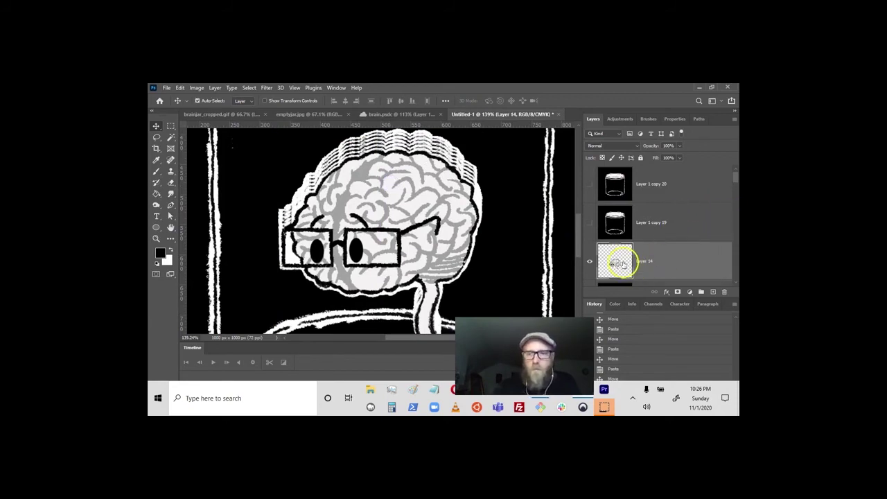
Load the selection of the brain on Layer 14 and paste a brain at that same position above Layer 1 copy 19 and Layer 1 copy 20.
{"action": "left_click", "coordinate": [623, 264], "text": "alt"}
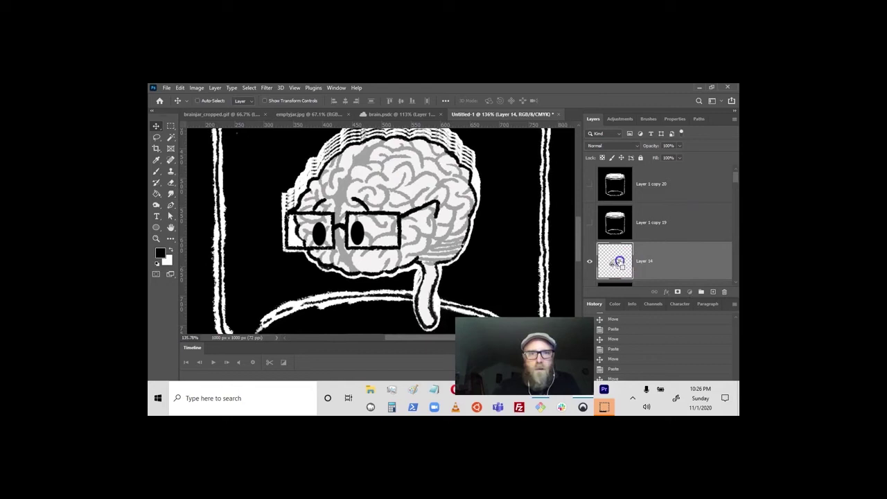
{"action": "left_click", "coordinate": [620, 262], "text": "ctrl"}
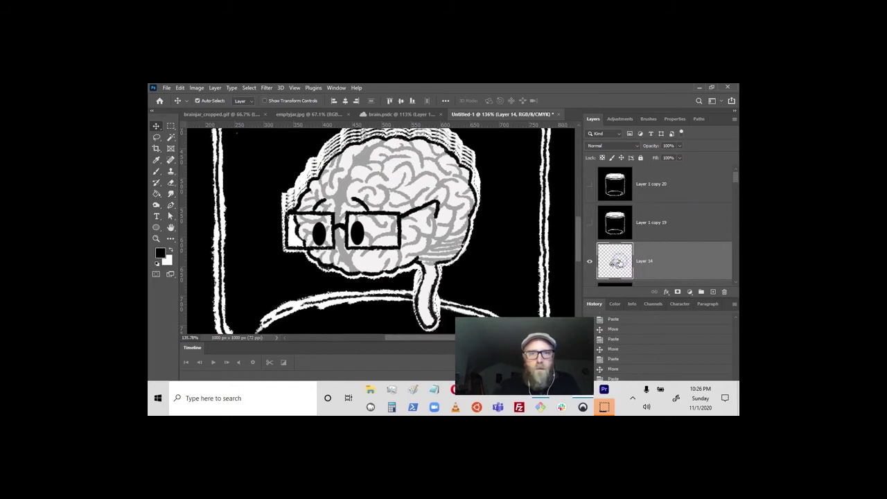
{"action": "left_click", "coordinate": [684, 221]}
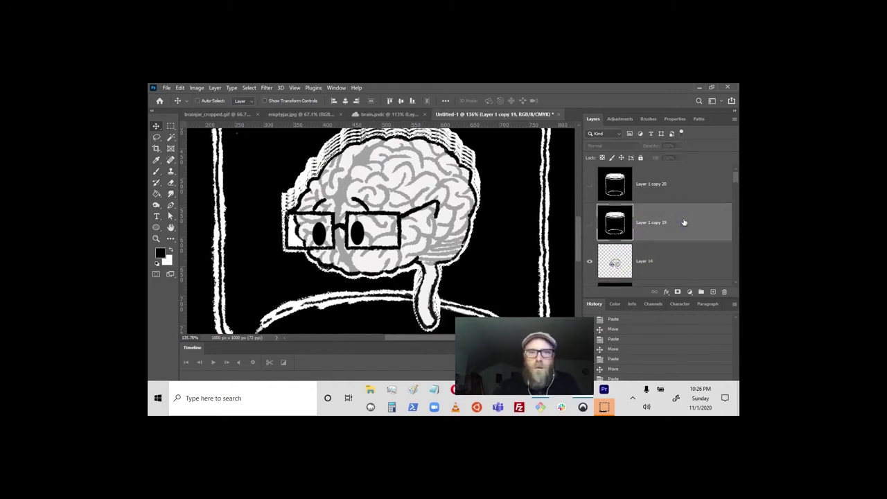
{"action": "key", "text": "ctrl+v"}
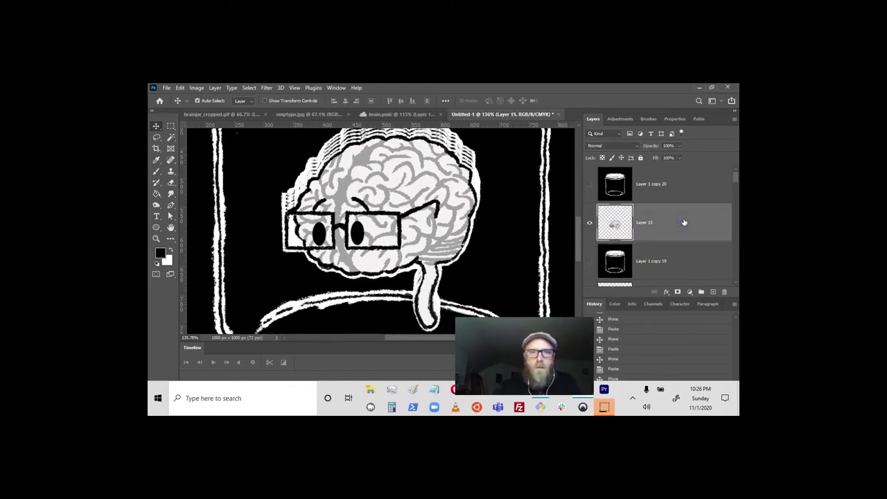
{"action": "left_click", "coordinate": [681, 184]}
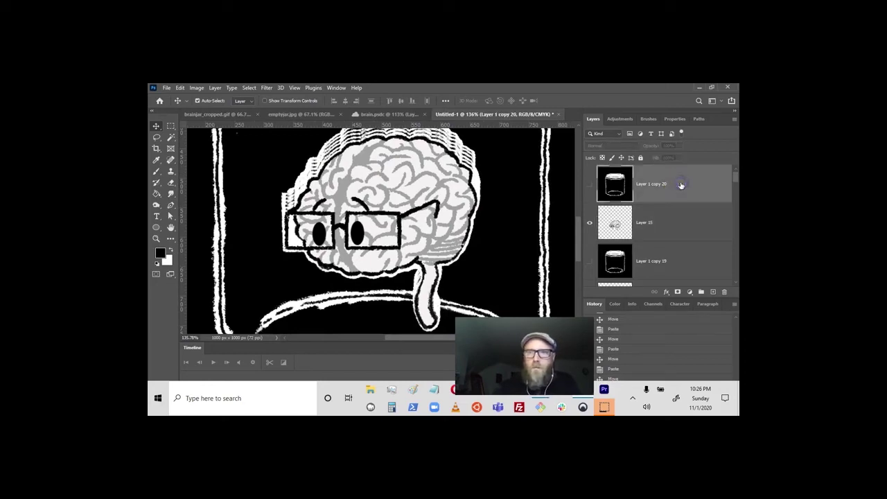
{"action": "key", "text": "ctrl+v"}
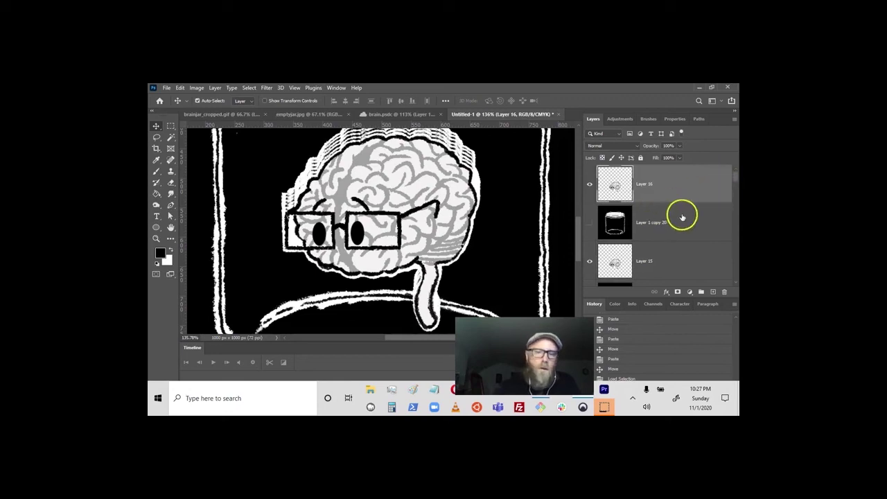
{"action": "left_click_drag", "start_coordinate": [566, 277], "coordinate": [564, 280]}
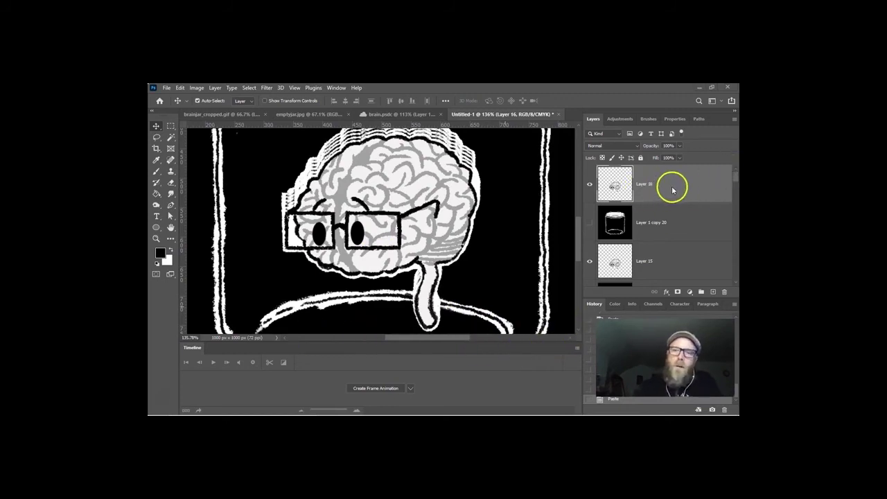
Show Layer 1 copy 20, and merge the brains above Layer 1 copy 20 and Layer 1 copy 19 down into their jar layers.
{"action": "left_click", "coordinate": [590, 224]}
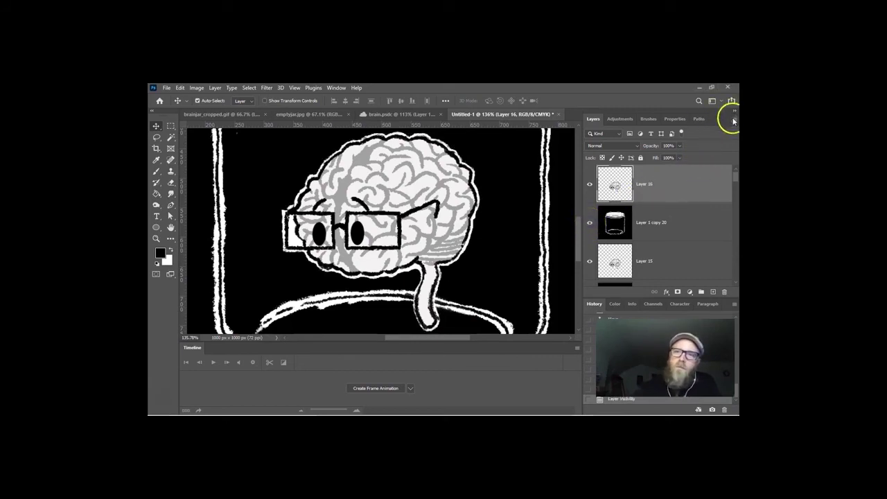
{"action": "left_click", "coordinate": [734, 120]}
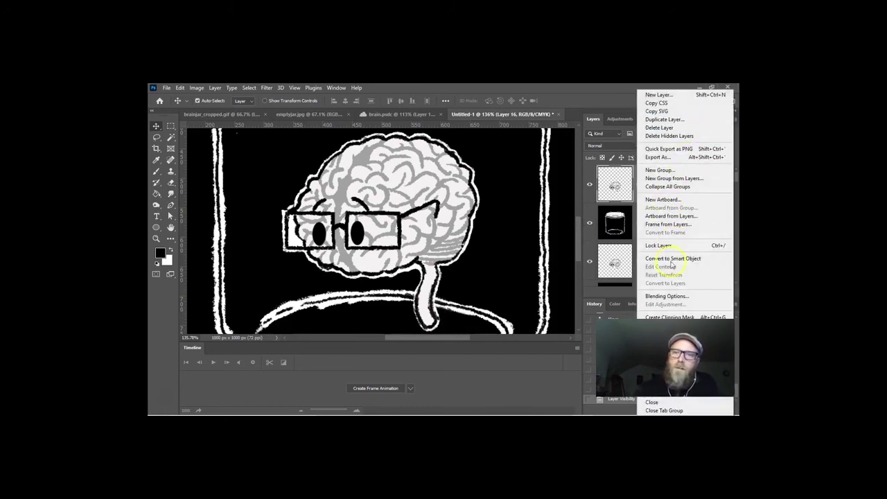
{"action": "left_click", "coordinate": [669, 136]}
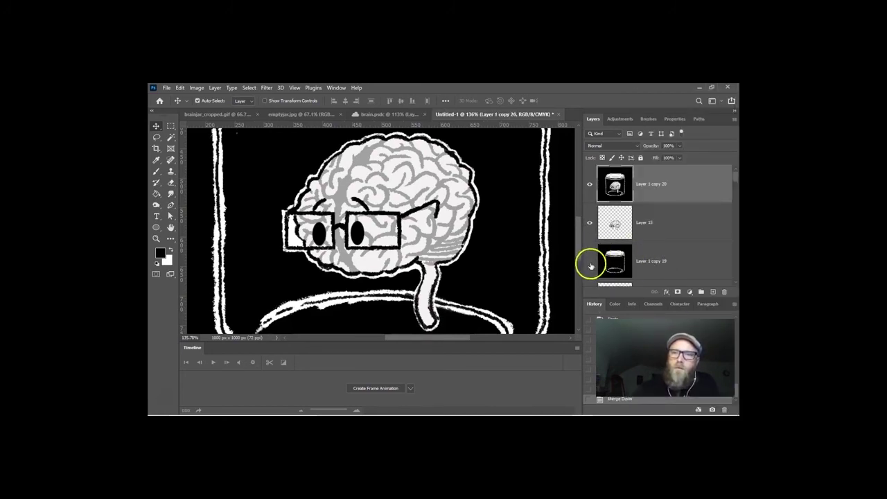
{"action": "right_click", "coordinate": [690, 216]}
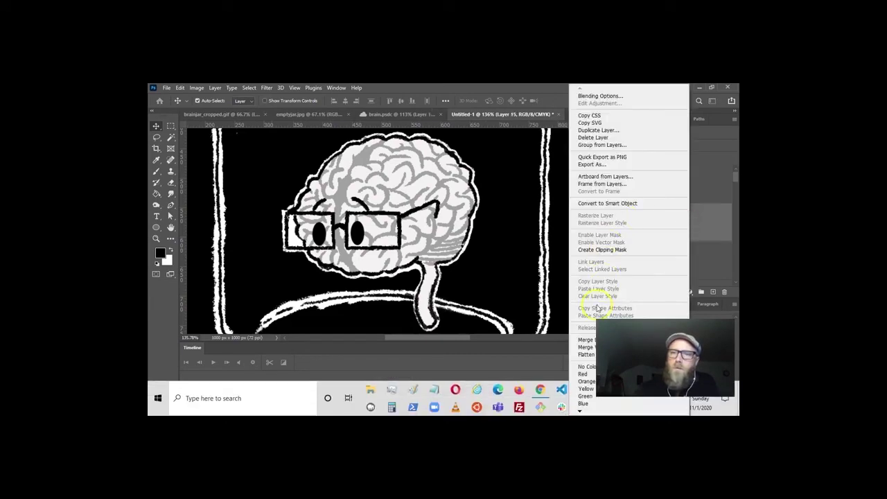
{"action": "left_click", "coordinate": [587, 340]}
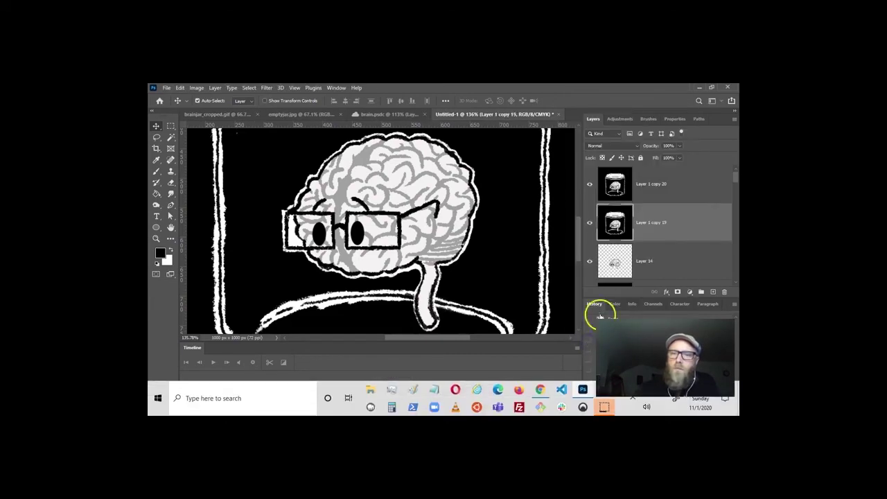
Merge each brain above Layer 1 copy 18 through Layer 1 copy 13 down into its own jar layer.
{"action": "right_click", "coordinate": [668, 259]}
{"action": "left_click", "coordinate": [697, 258]}
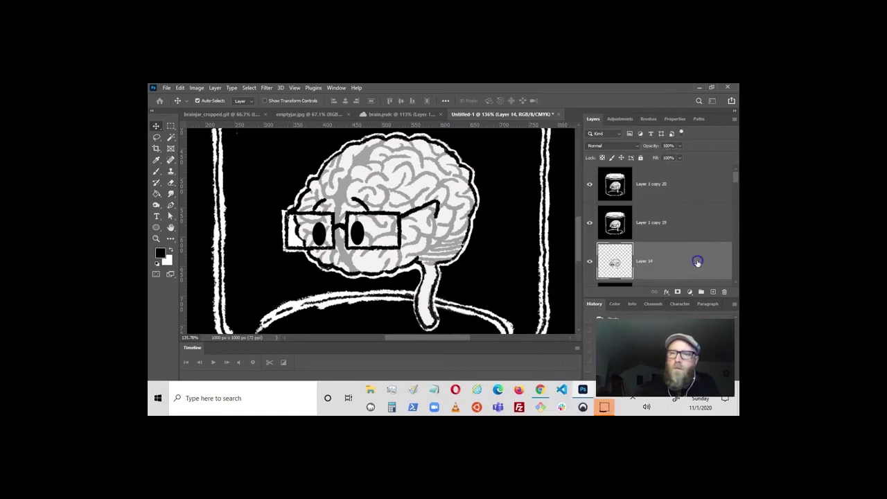
{"action": "right_click", "coordinate": [684, 220]}
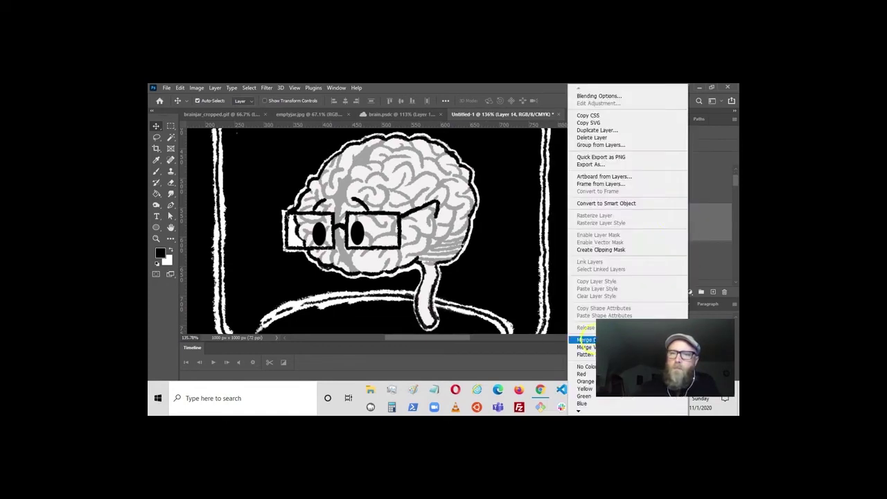
{"action": "left_click", "coordinate": [596, 339]}
{"action": "right_click", "coordinate": [687, 222]}
{"action": "left_click", "coordinate": [596, 340]}
{"action": "right_click", "coordinate": [681, 185]}
{"action": "left_click", "coordinate": [580, 340]}
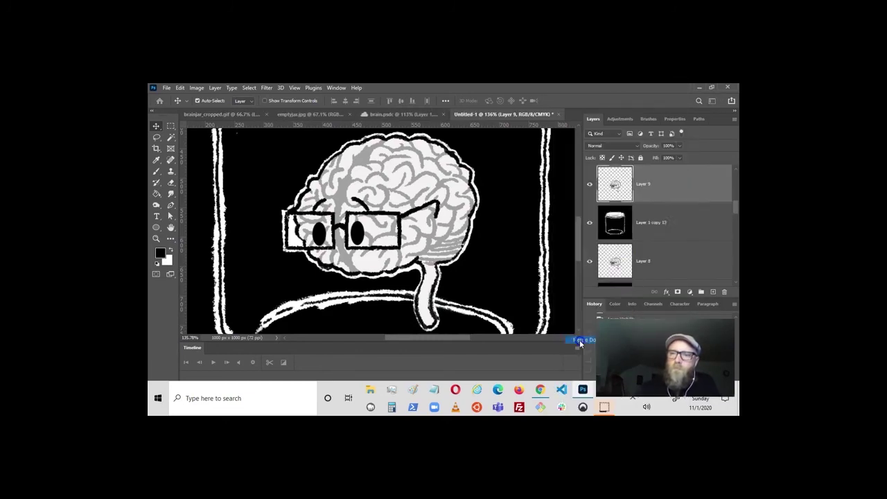
Merge each remaining brain, from Layer 8 downward, into the jar layer directly beneath it, ending with Layer 1 copy 2.
{"action": "right_click", "coordinate": [681, 220]}
{"action": "left_click", "coordinate": [585, 339]}
{"action": "right_click", "coordinate": [649, 213]}
{"action": "left_click", "coordinate": [587, 340]}
{"action": "right_click", "coordinate": [665, 222]}
{"action": "left_click", "coordinate": [585, 339]}
{"action": "right_click", "coordinate": [677, 205]}
{"action": "left_click", "coordinate": [585, 340]}
{"action": "right_click", "coordinate": [665, 207]}
{"action": "left_click", "coordinate": [564, 340]}
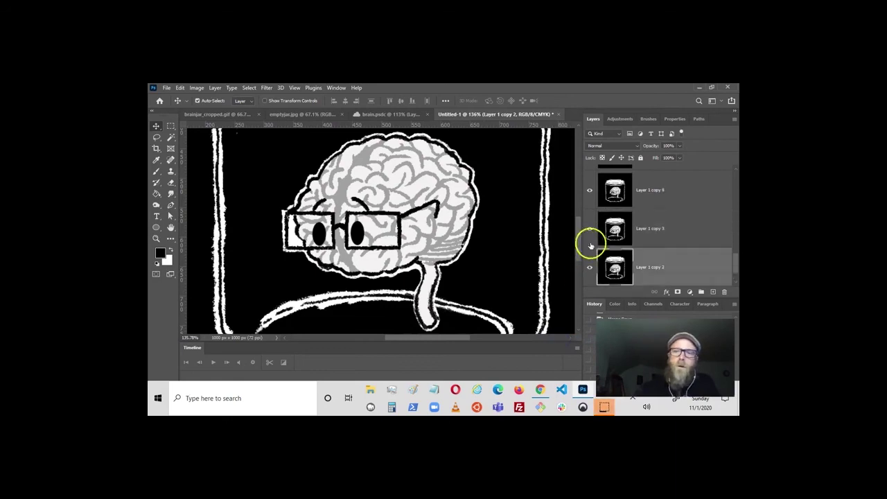
Select all merged jar layers from Layer 1 copy 2 through Layer 1 copy 20.
{"action": "scroll", "coordinate": [624, 229], "scroll_direction": "up", "scroll_amount": 10}
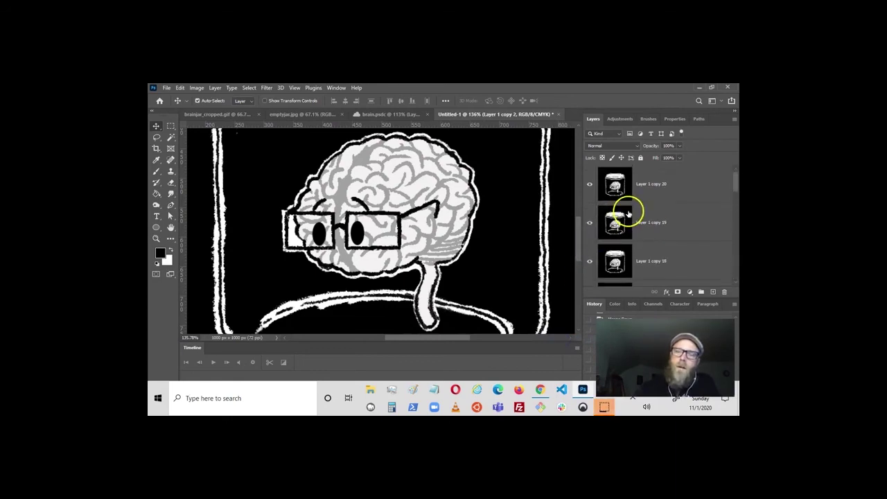
{"action": "scroll", "coordinate": [624, 214], "scroll_direction": "down", "scroll_amount": 10}
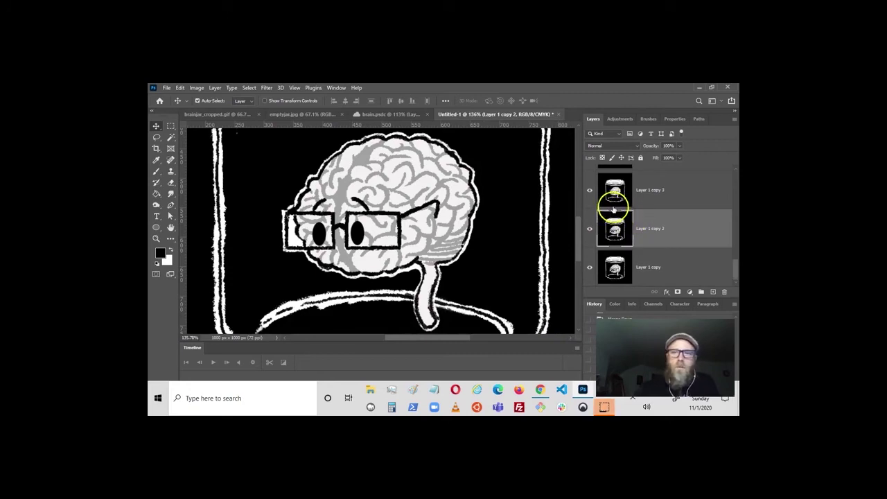
{"action": "scroll", "coordinate": [613, 208], "scroll_direction": "up", "scroll_amount": 1}
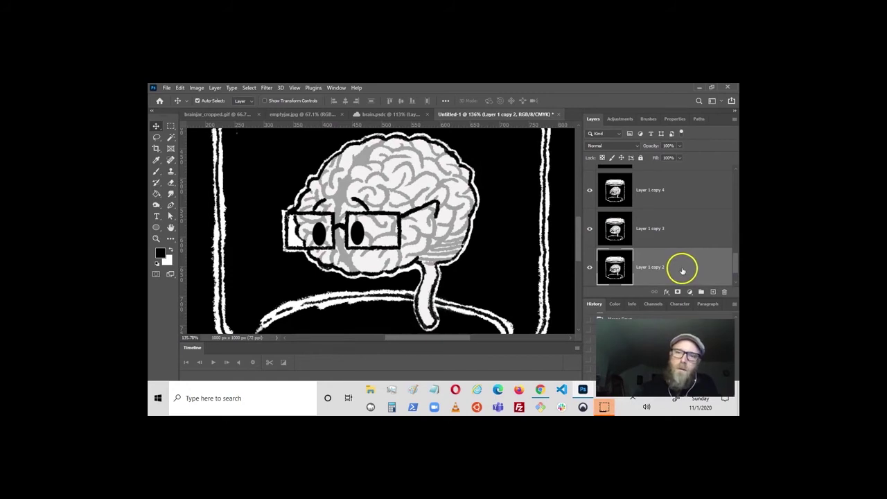
{"action": "left_click_drag", "start_coordinate": [728, 257], "coordinate": [698, 177]}
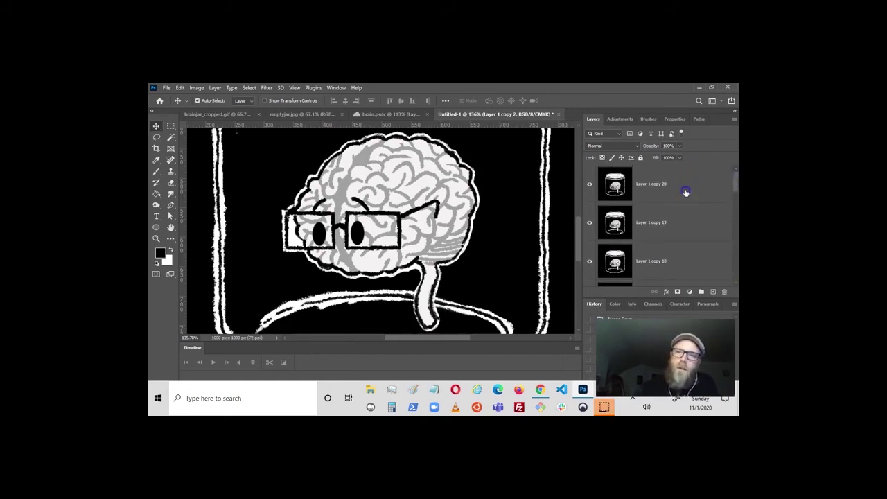
{"action": "left_click", "coordinate": [685, 194], "text": "shift"}
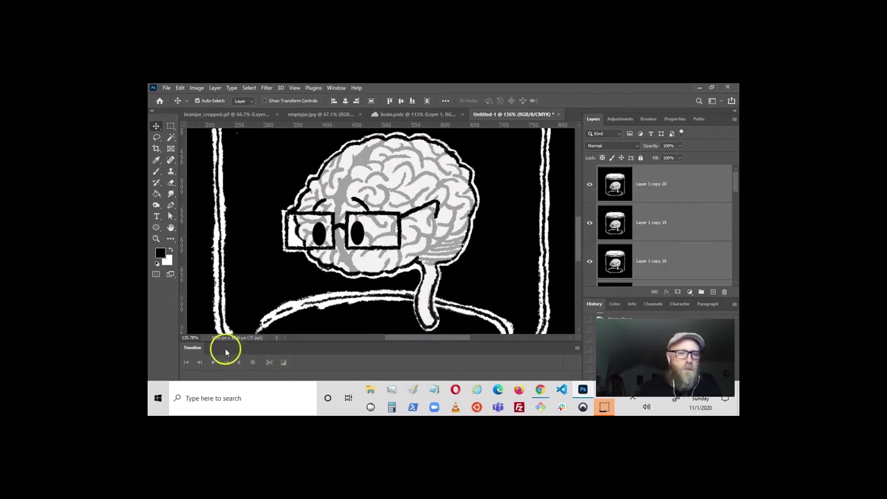
Undock the timeline, create a frame animation and make its frames from the layers.
{"action": "left_click_drag", "start_coordinate": [192, 349], "coordinate": [194, 297]}
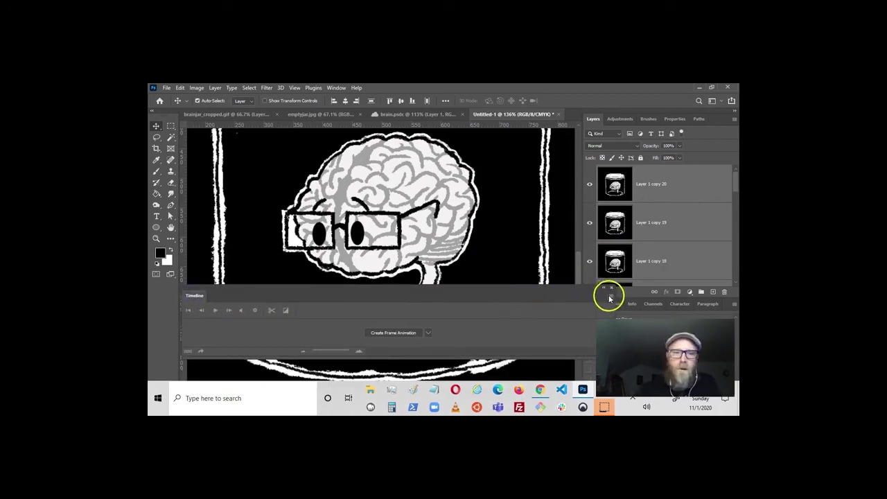
{"action": "left_click", "coordinate": [400, 333]}
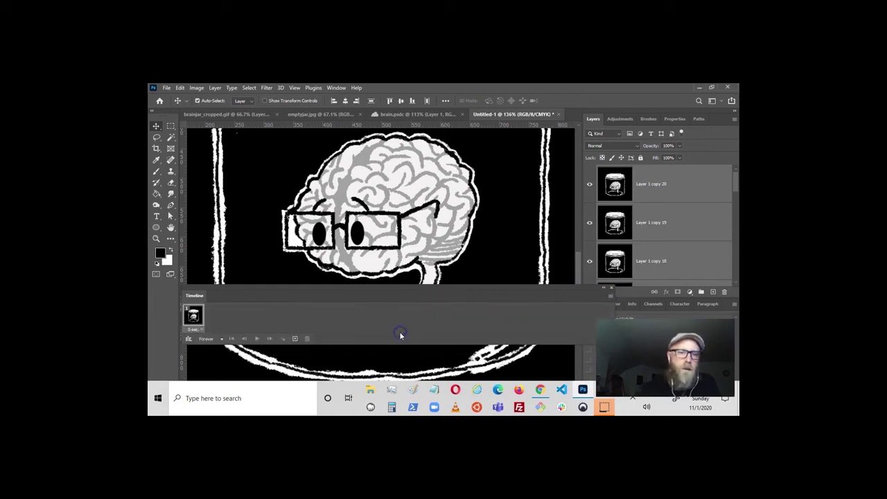
{"action": "left_click", "coordinate": [611, 296]}
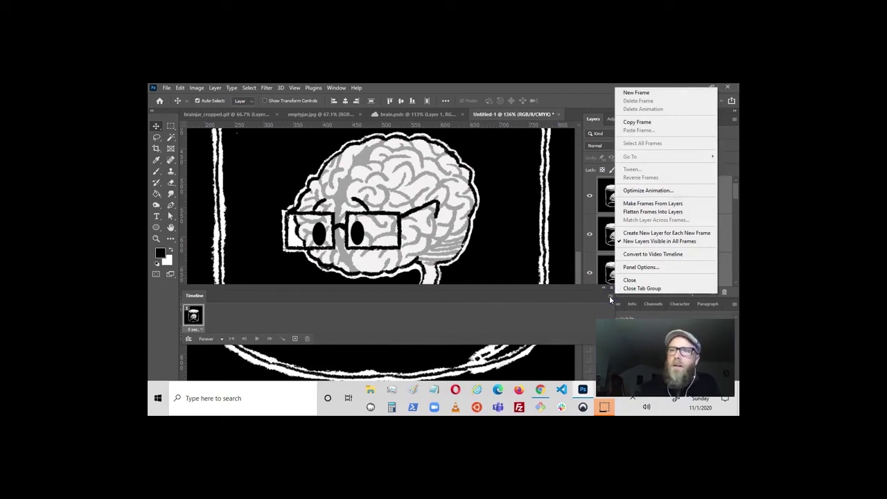
{"action": "left_click", "coordinate": [655, 205]}
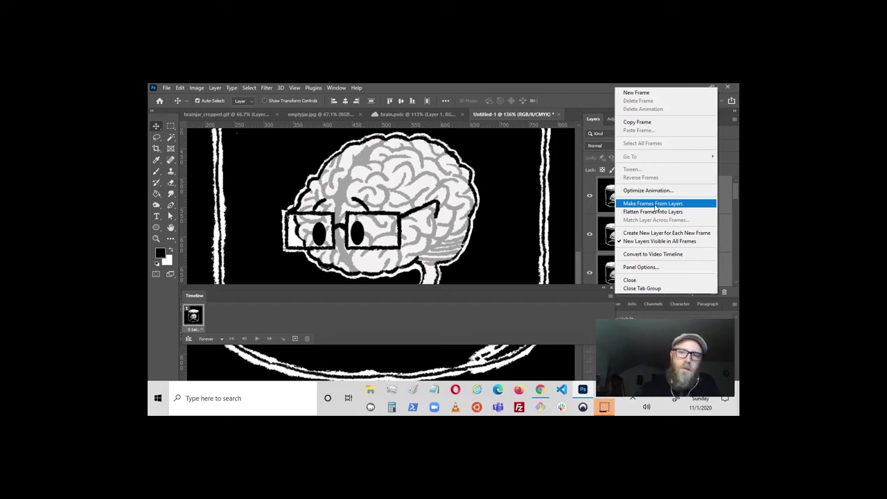
{"action": "left_click", "coordinate": [655, 204]}
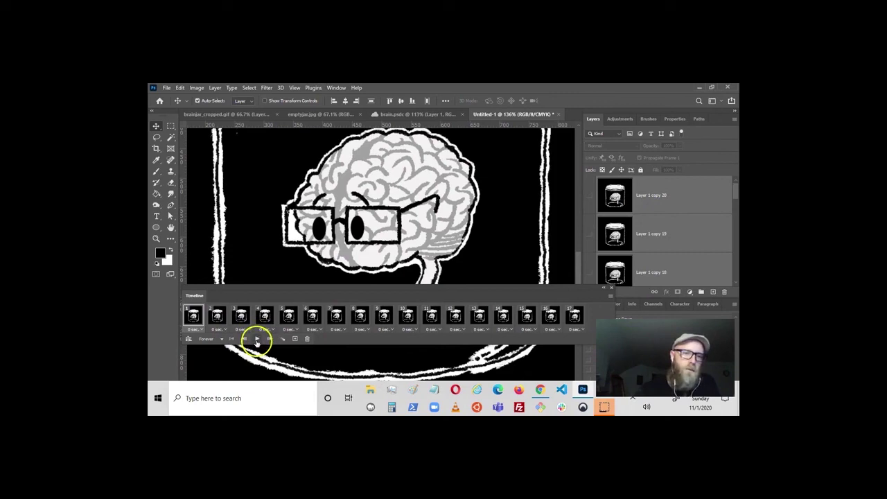
Play the new frame animation to preview the brain's motion, then stop playback.
{"action": "left_click", "coordinate": [257, 341]}
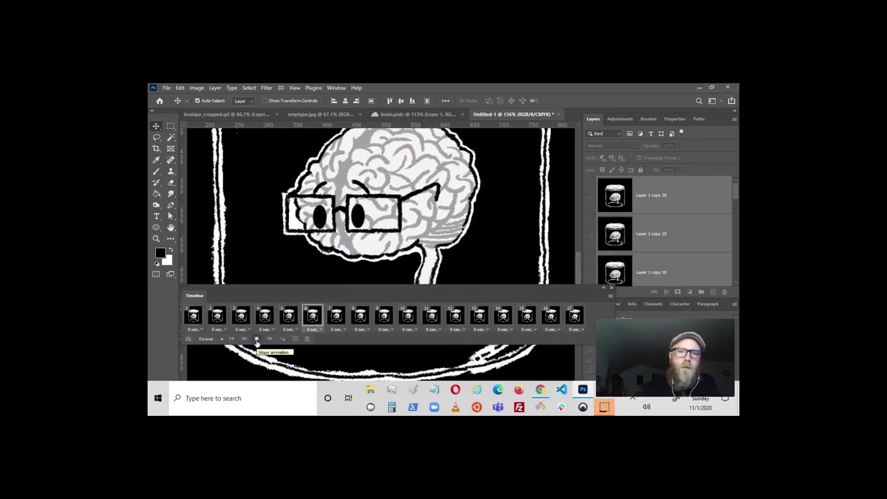
{"action": "left_click_drag", "start_coordinate": [471, 291], "coordinate": [472, 325]}
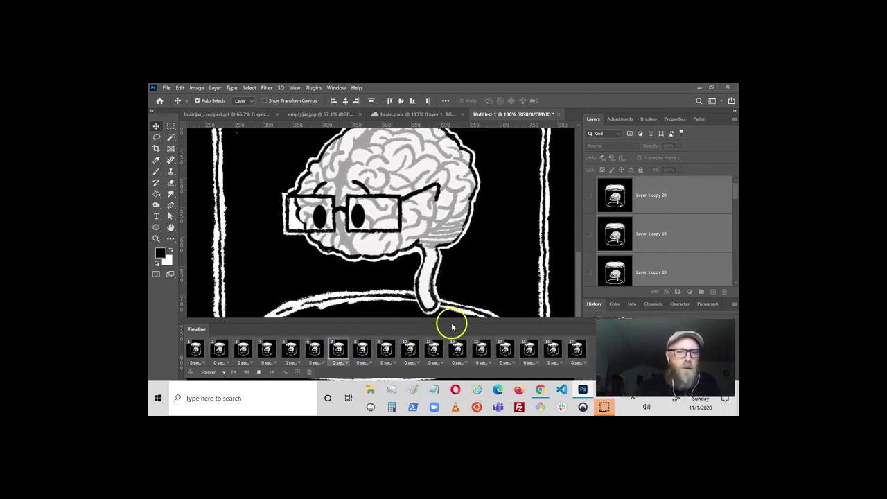
{"action": "key", "text": "space"}
Switch to the brainjar_cropped.gif document and play its animation as a finished reference.
{"action": "key", "text": "ctrl+Tab"}
{"action": "left_click_drag", "start_coordinate": [421, 323], "coordinate": [422, 361]}
{"action": "key", "text": "space"}
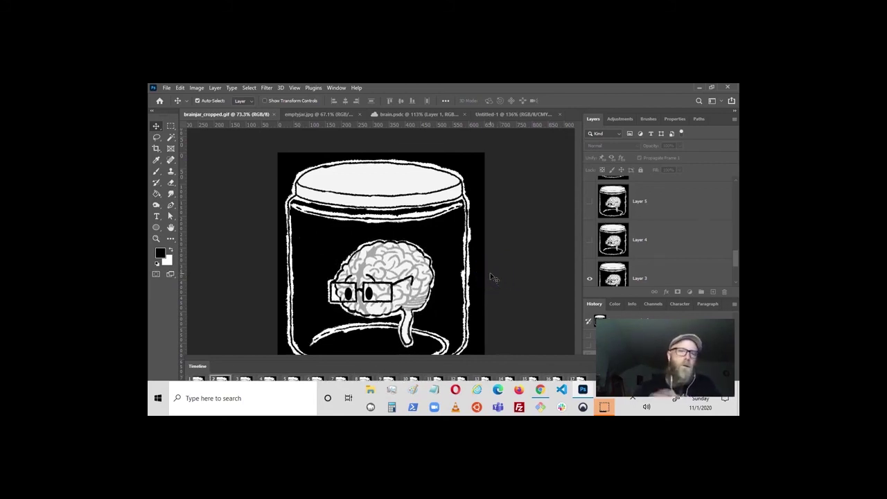
Examine the Export As settings and file format choices for brainjar_cropped, and close the dialog without exporting.
{"action": "left_click", "coordinate": [168, 88]}
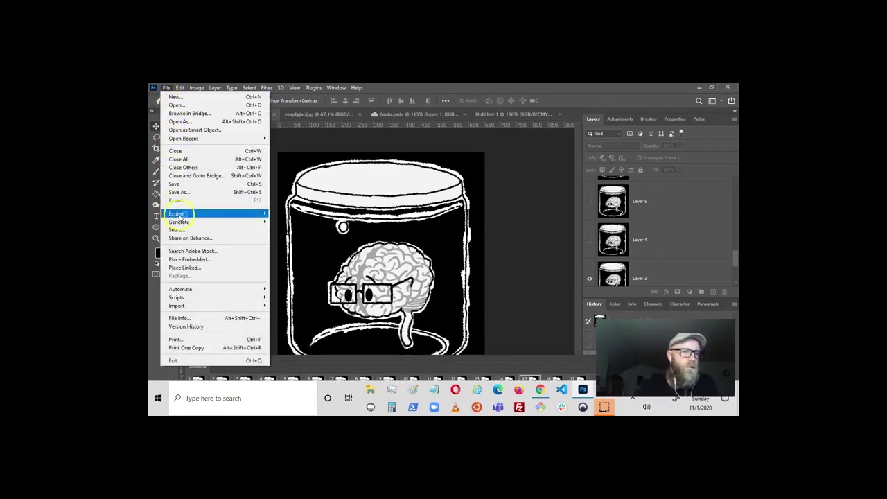
{"action": "left_click", "coordinate": [256, 217]}
{"action": "left_click", "coordinate": [296, 222]}
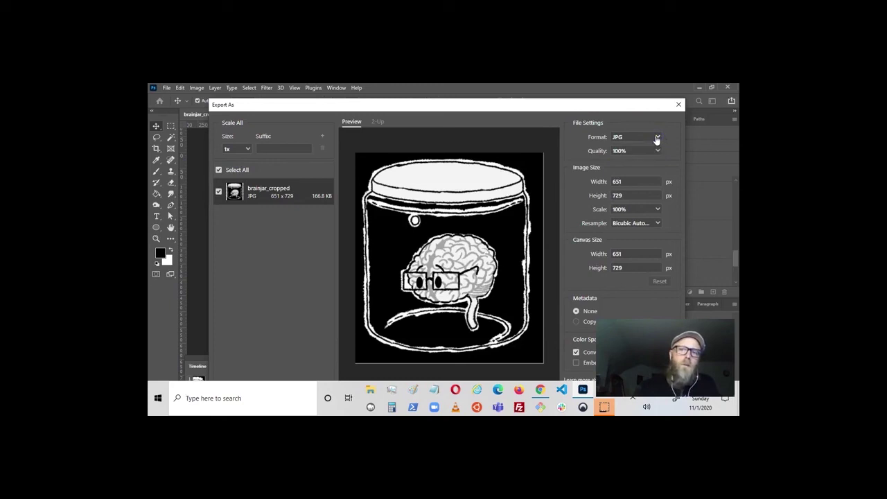
{"action": "left_click", "coordinate": [618, 164]}
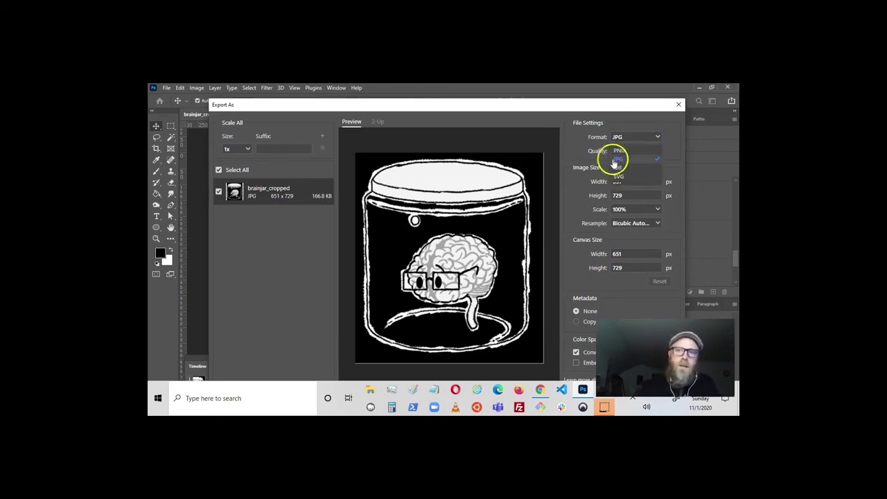
{"action": "left_click", "coordinate": [587, 123]}
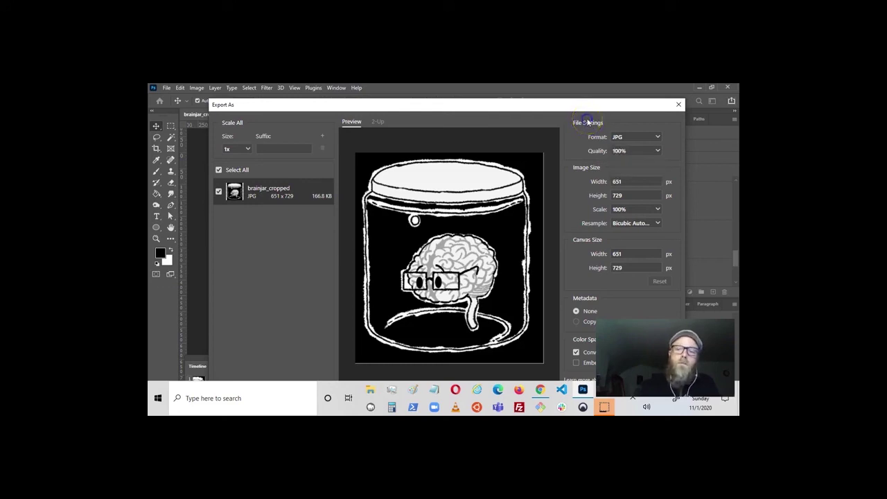
{"action": "left_click_drag", "start_coordinate": [651, 104], "coordinate": [539, 84]}
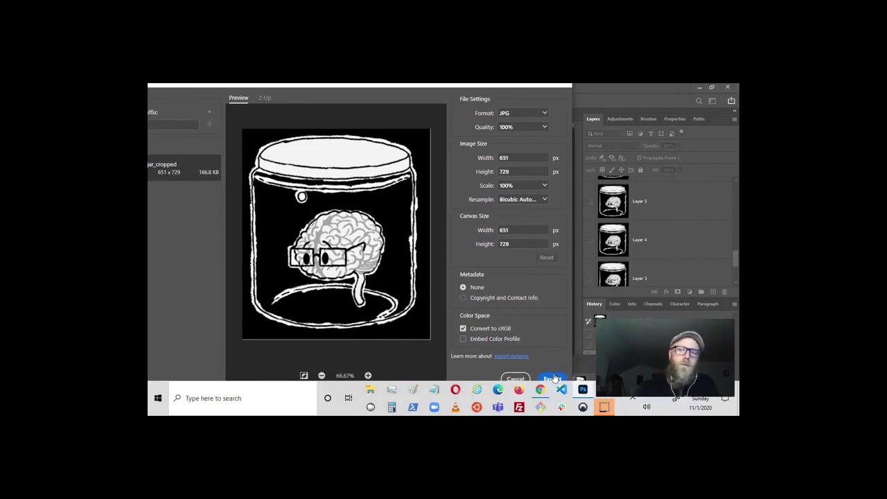
{"action": "left_click_drag", "start_coordinate": [423, 88], "coordinate": [540, 97]}
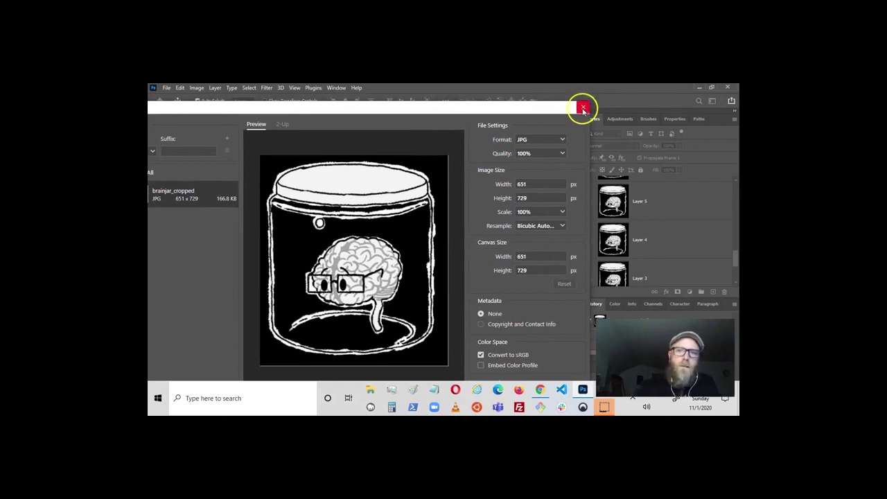
{"action": "left_click", "coordinate": [583, 106]}
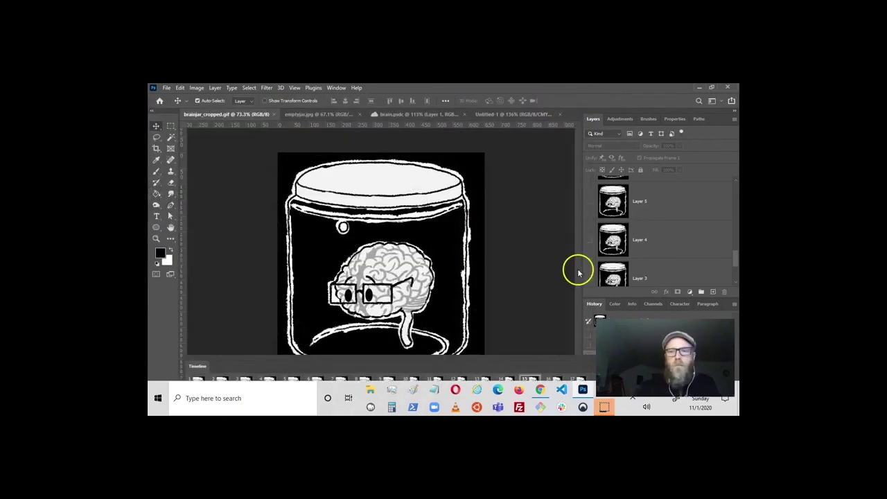